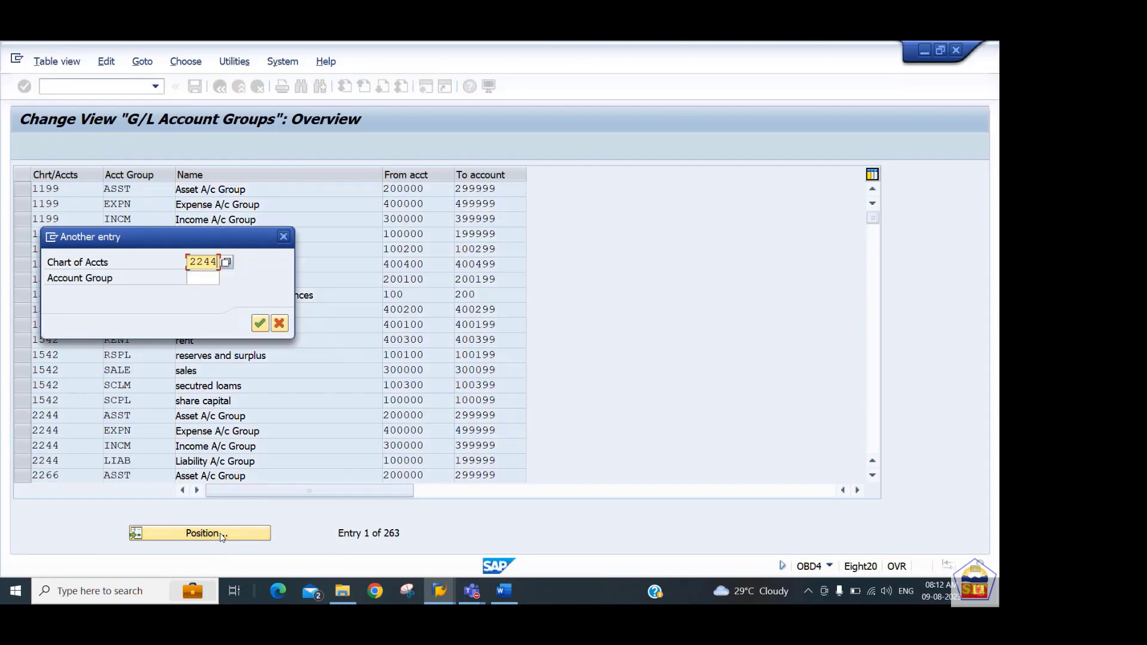
- Compare the 2244 asset and liability account groups with classification range 100000–299999
key("Return")
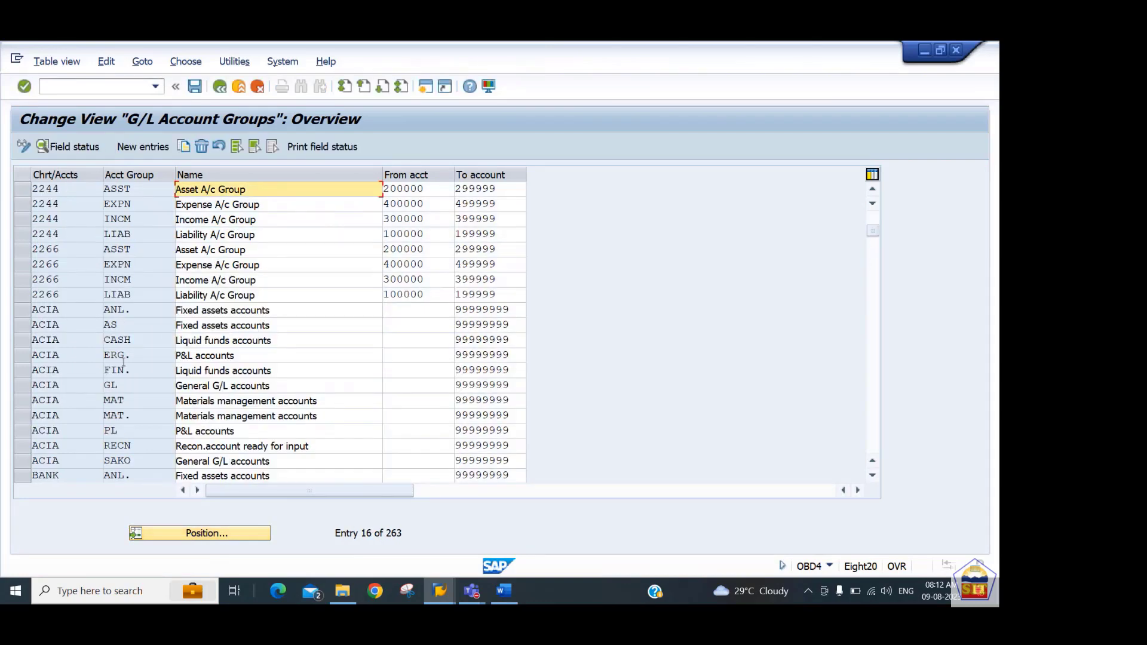
left_click_drag(22, 188, 28, 238)
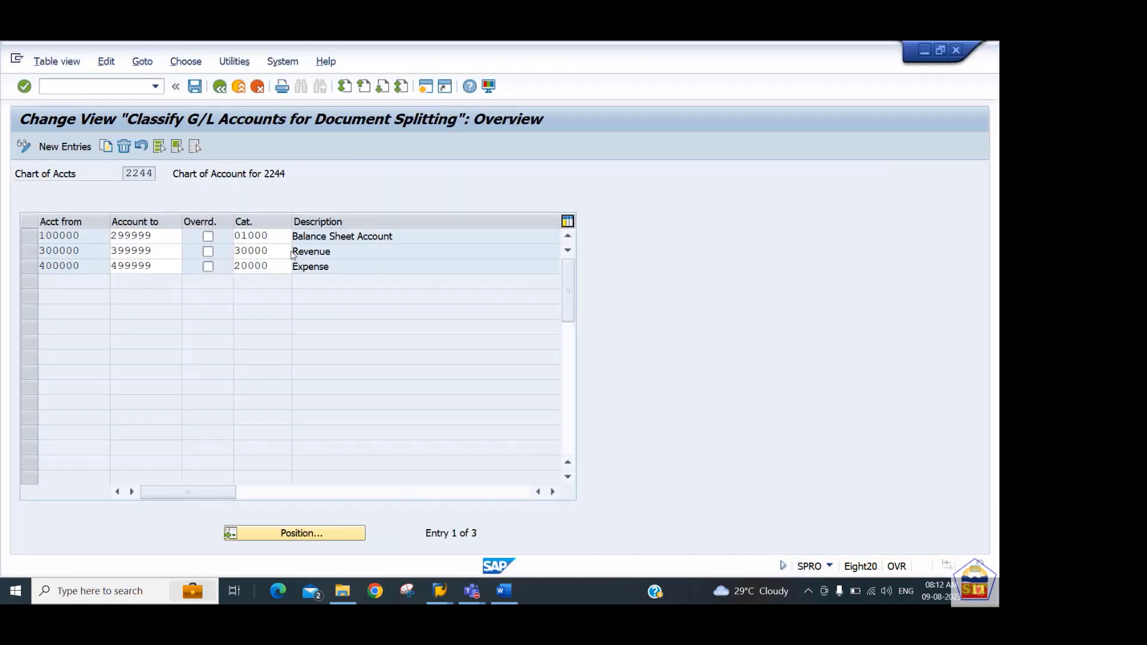
left_click(266, 266)
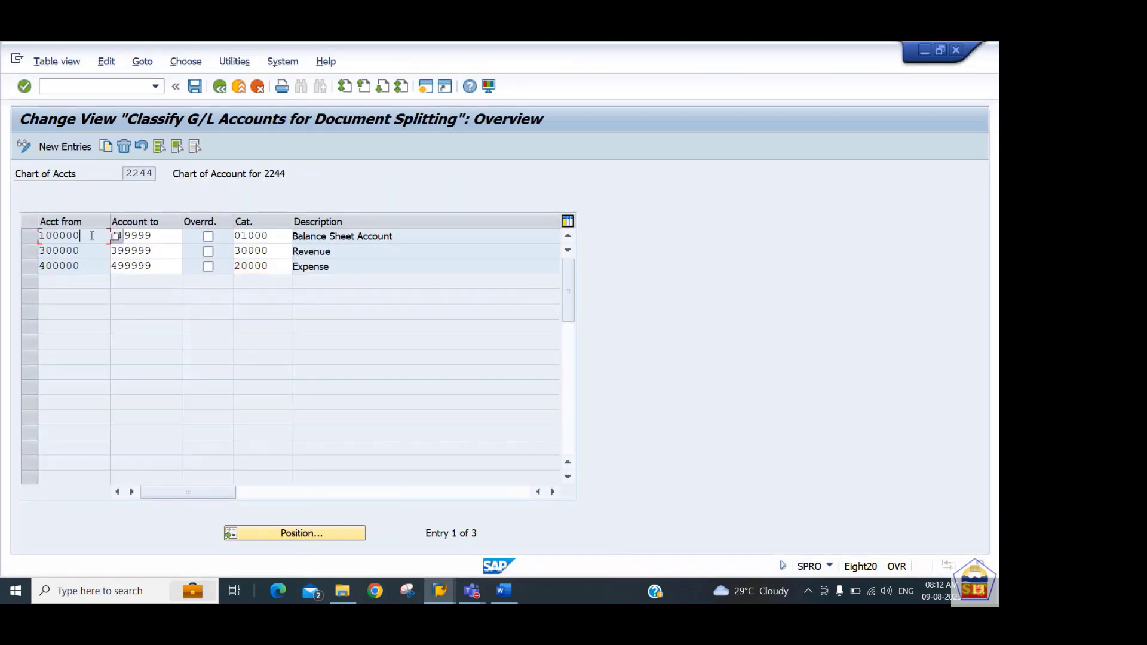
left_click_drag(90, 236, 12, 245)
left_click_drag(156, 236, 111, 237)
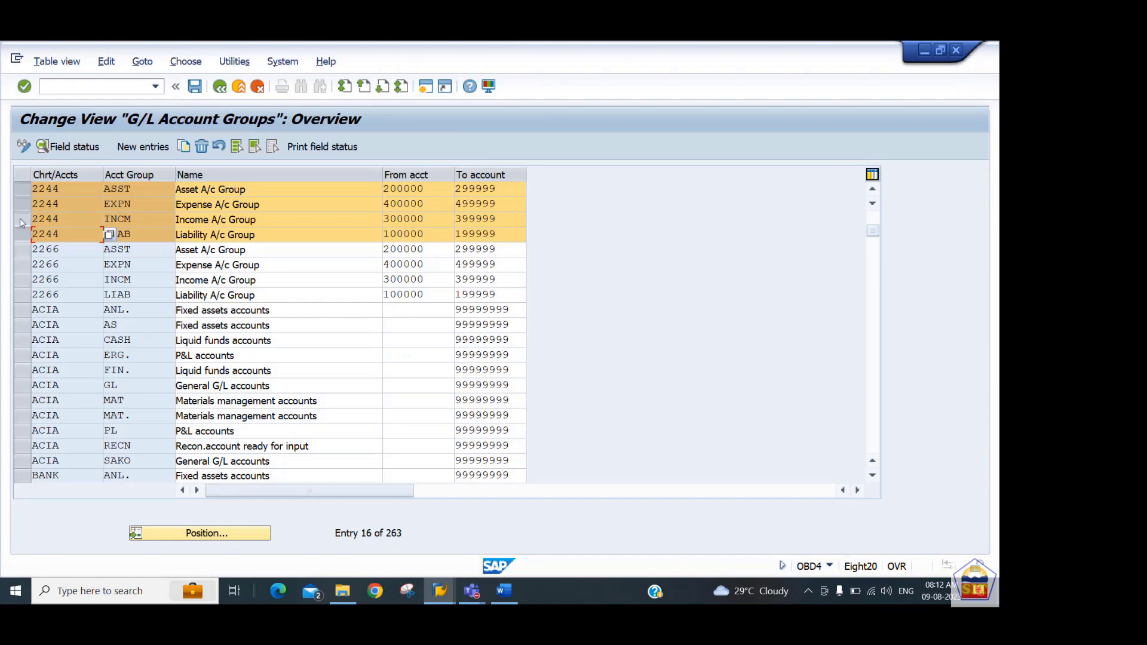
left_click(22, 204)
left_click(23, 218)
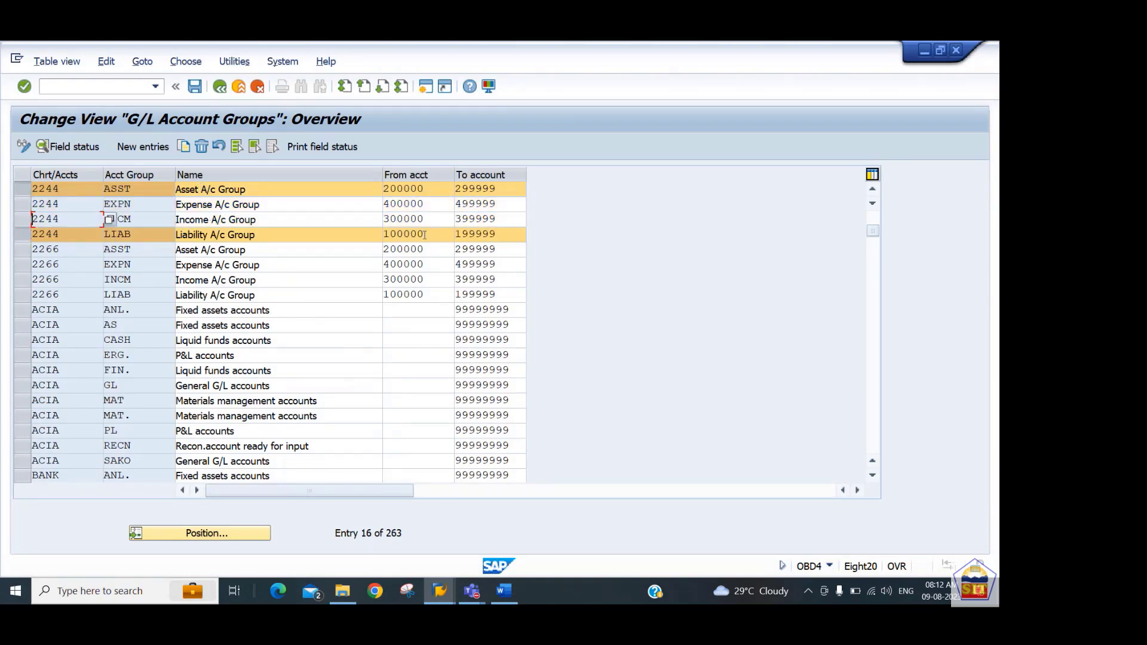
- Match the 2244 Income account group to the Revenue range with category 30000
key("alt+Tab")
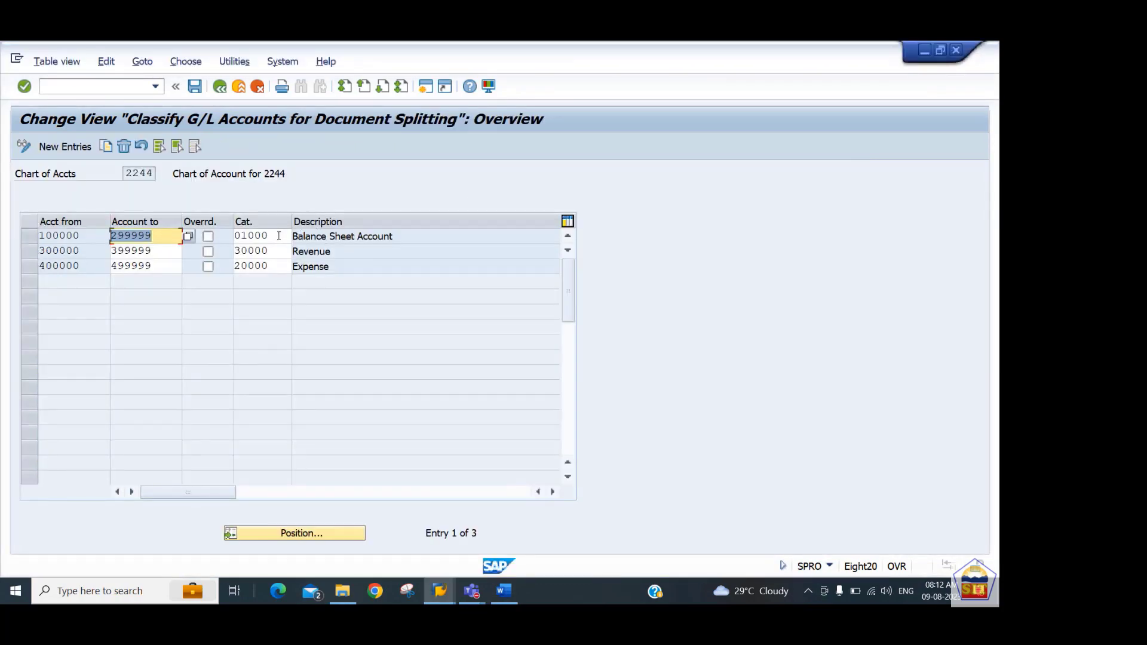
key("alt+Tab")
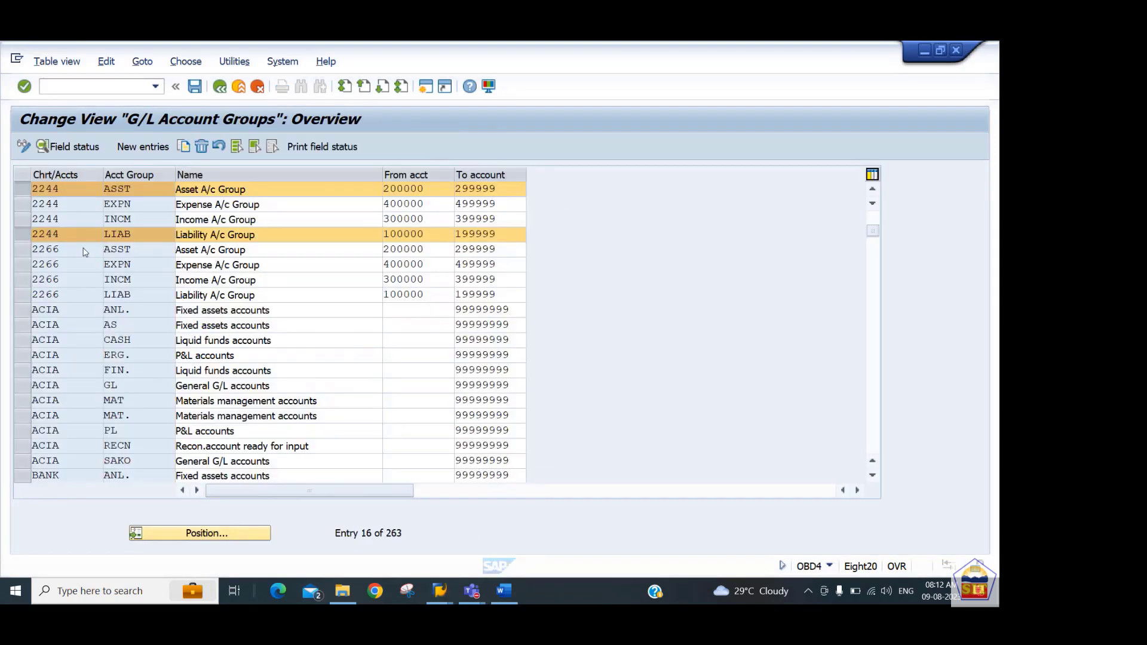
left_click(22, 234)
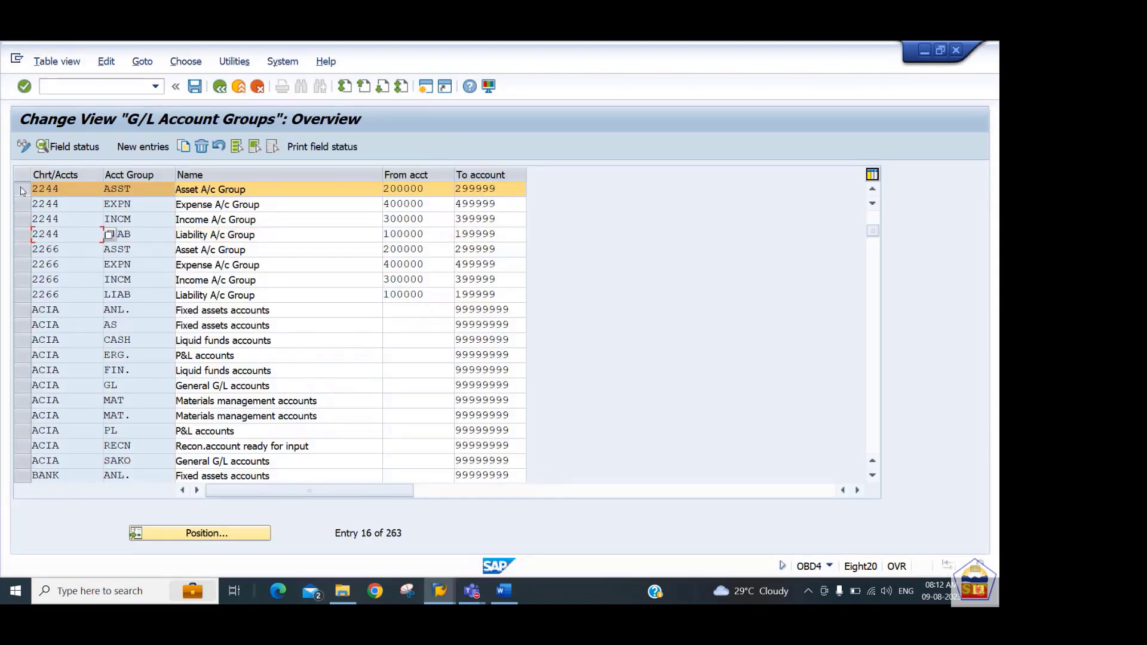
left_click(22, 189)
left_click(22, 219)
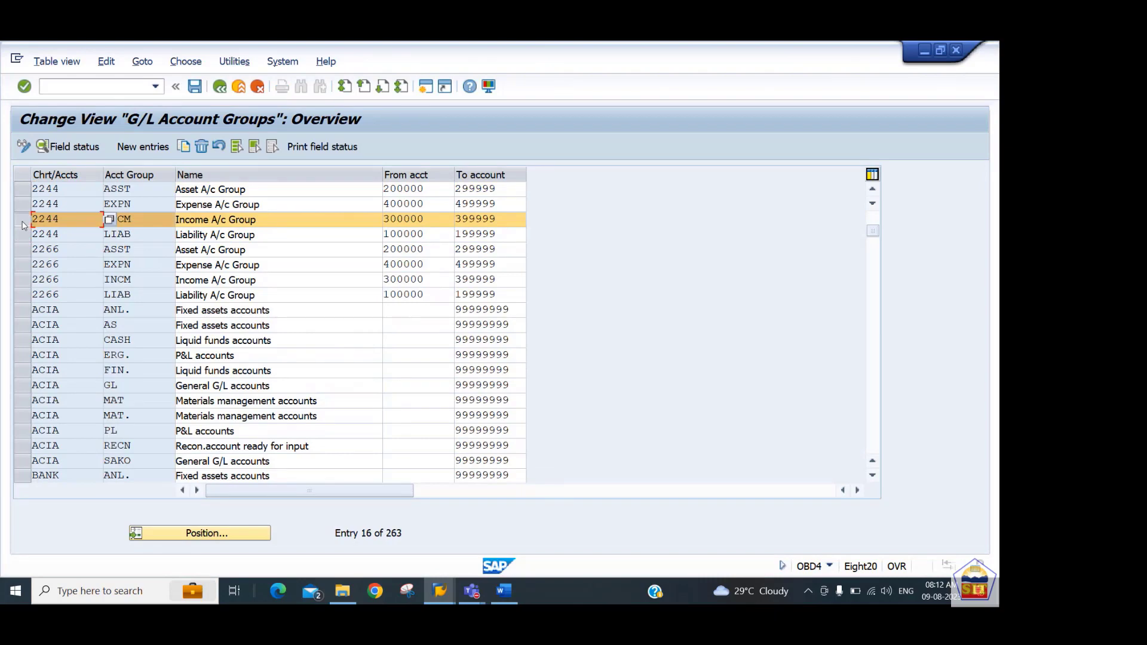
key("alt+Tab")
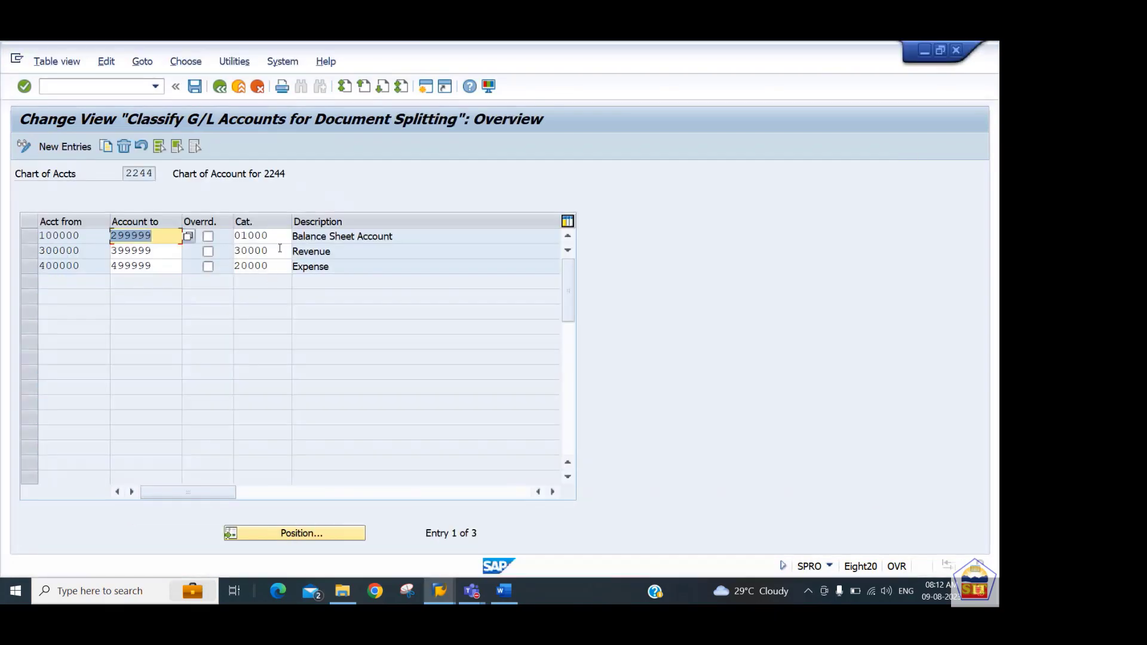
left_click(277, 251)
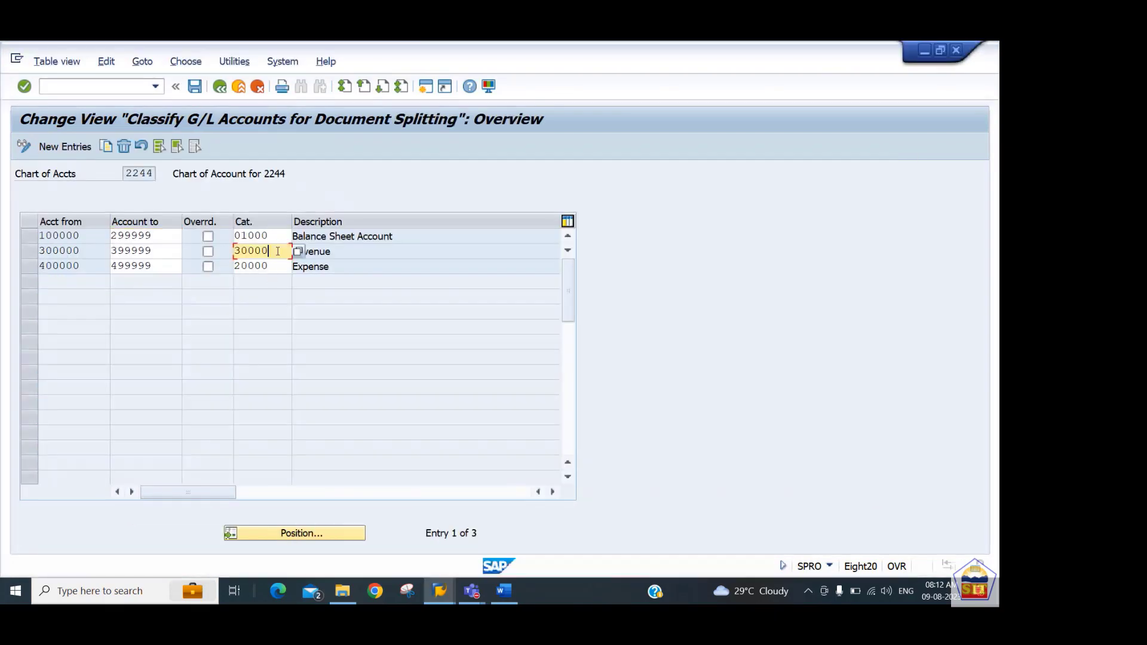
left_click(348, 253)
key("alt+Tab")
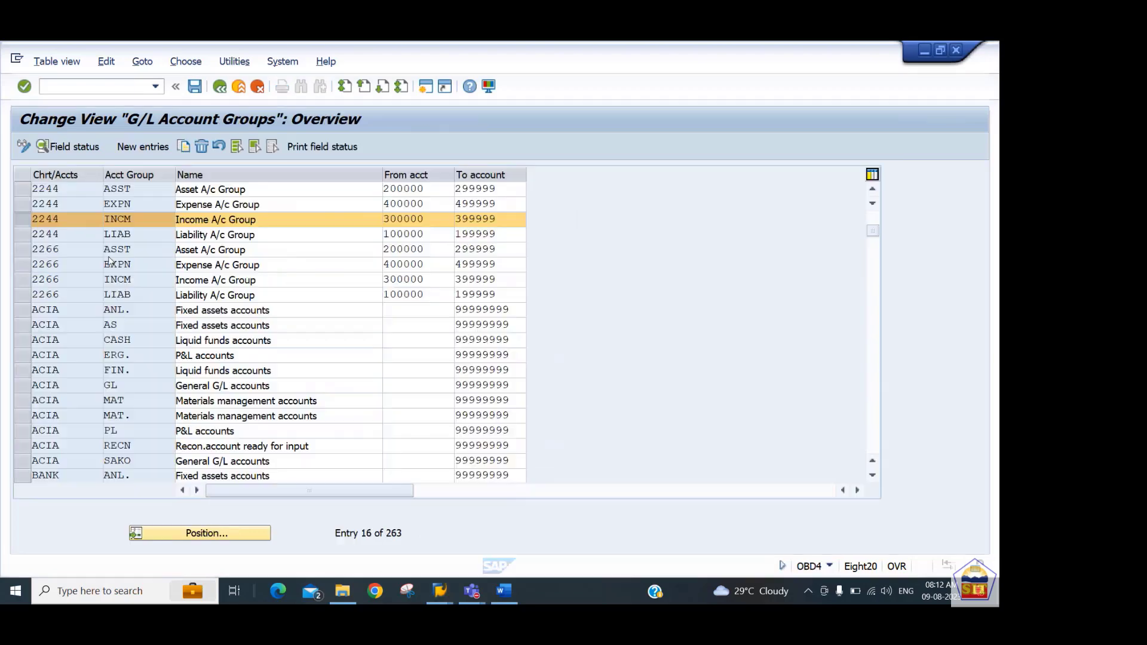
- Match the 2244 Expense account group to category 20000, then return to the IMG tree
left_click(18, 206)
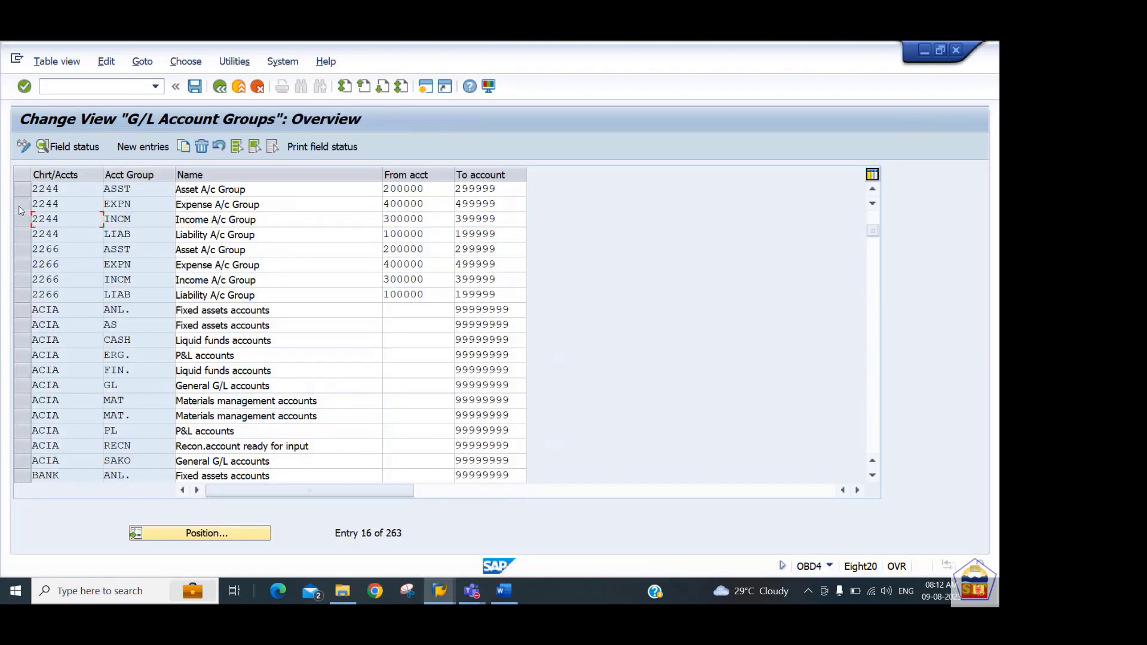
key("alt+Tab")
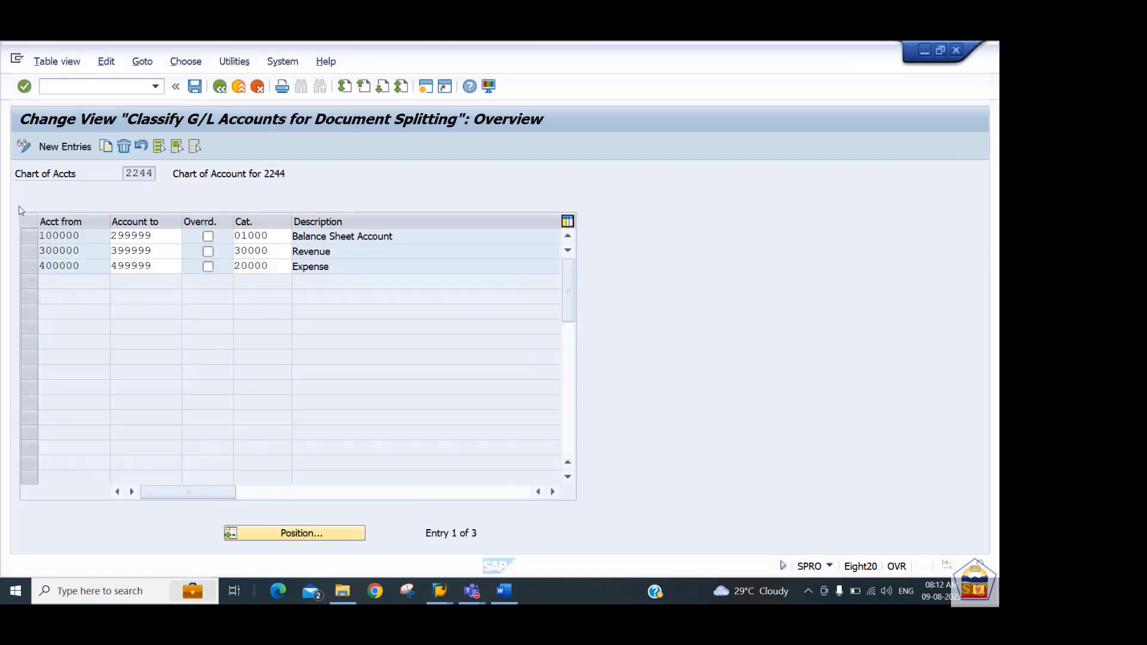
scroll(175, 261, "right", 1)
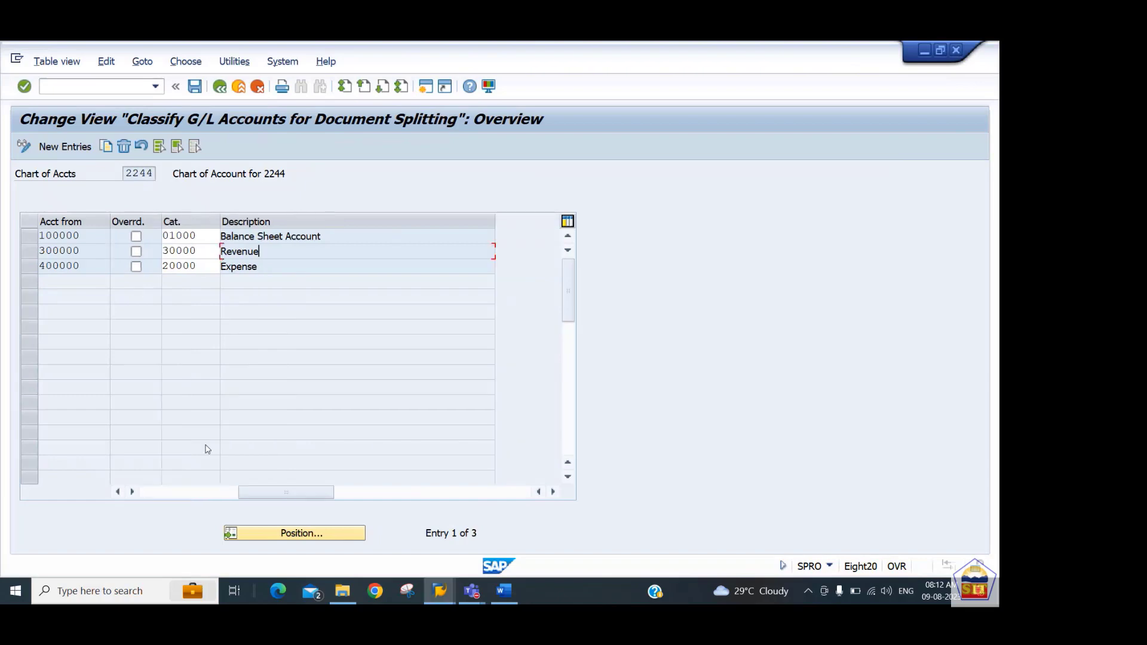
left_click(117, 491)
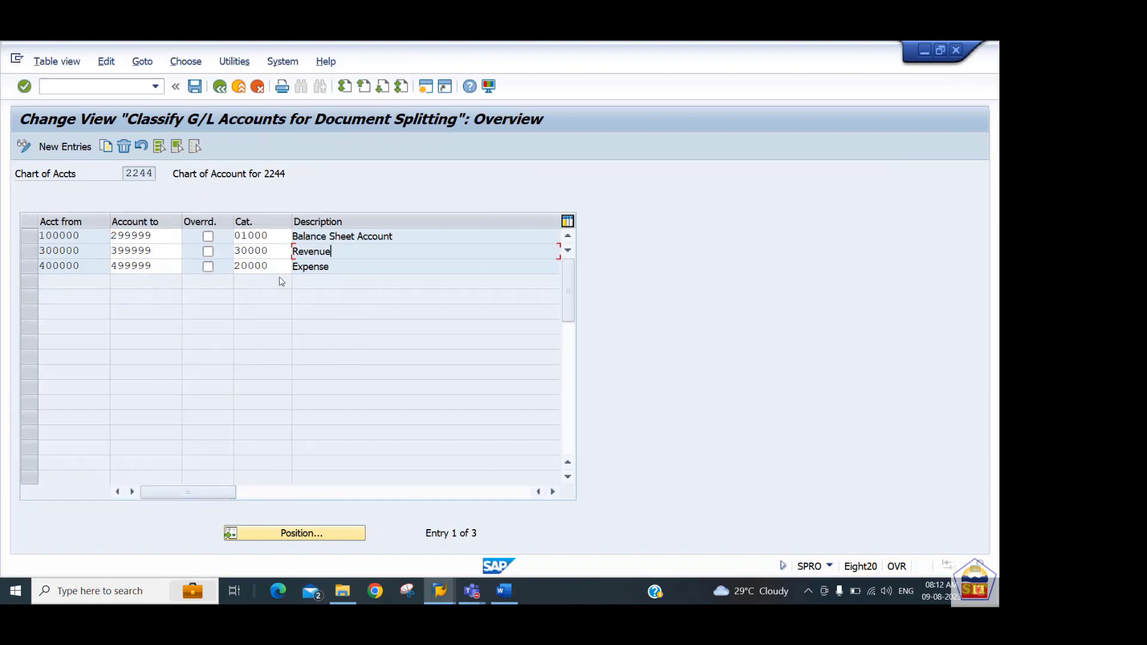
left_click(287, 268)
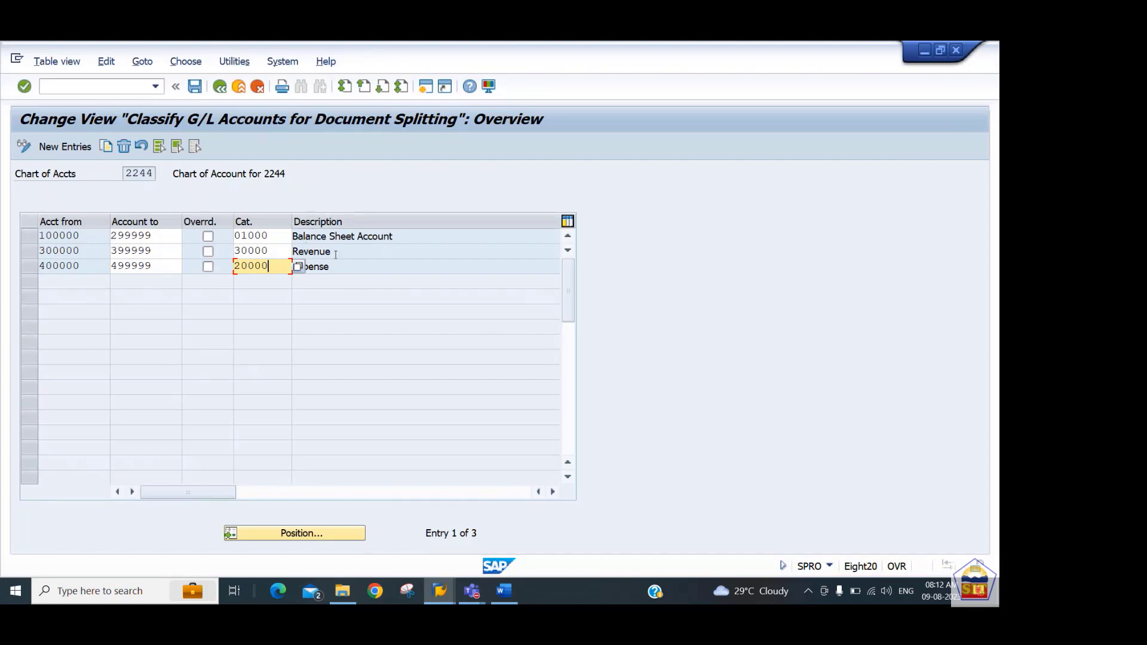
left_click(220, 88)
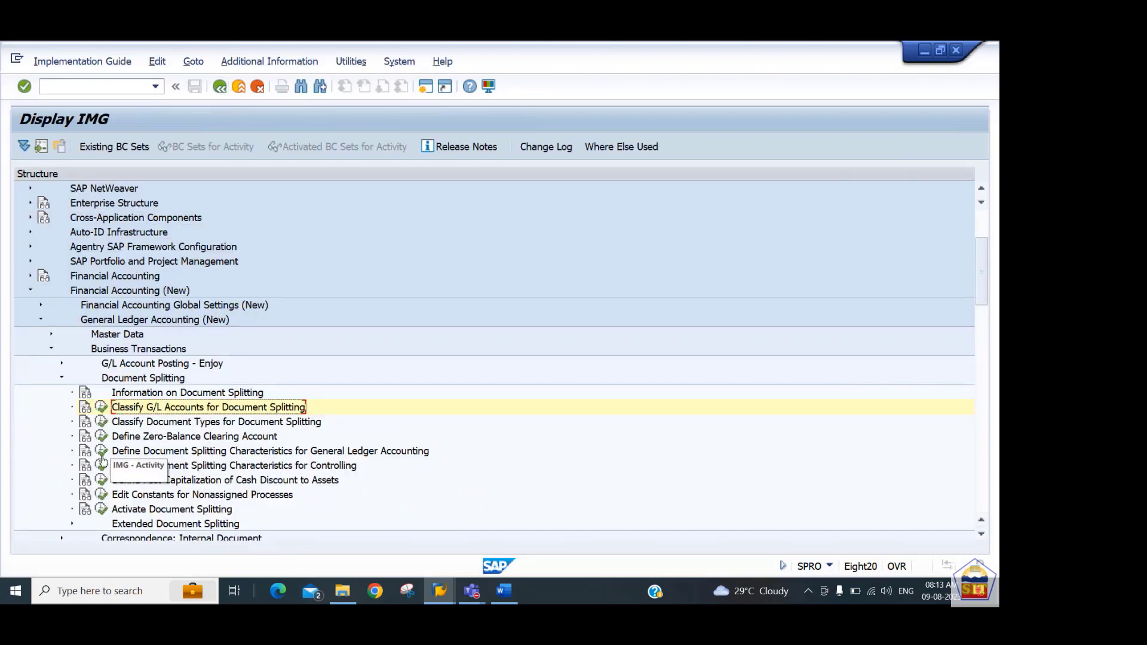
- Run OBA7 via /nOBA7 and accept the locked-data notice
left_click(100, 426)
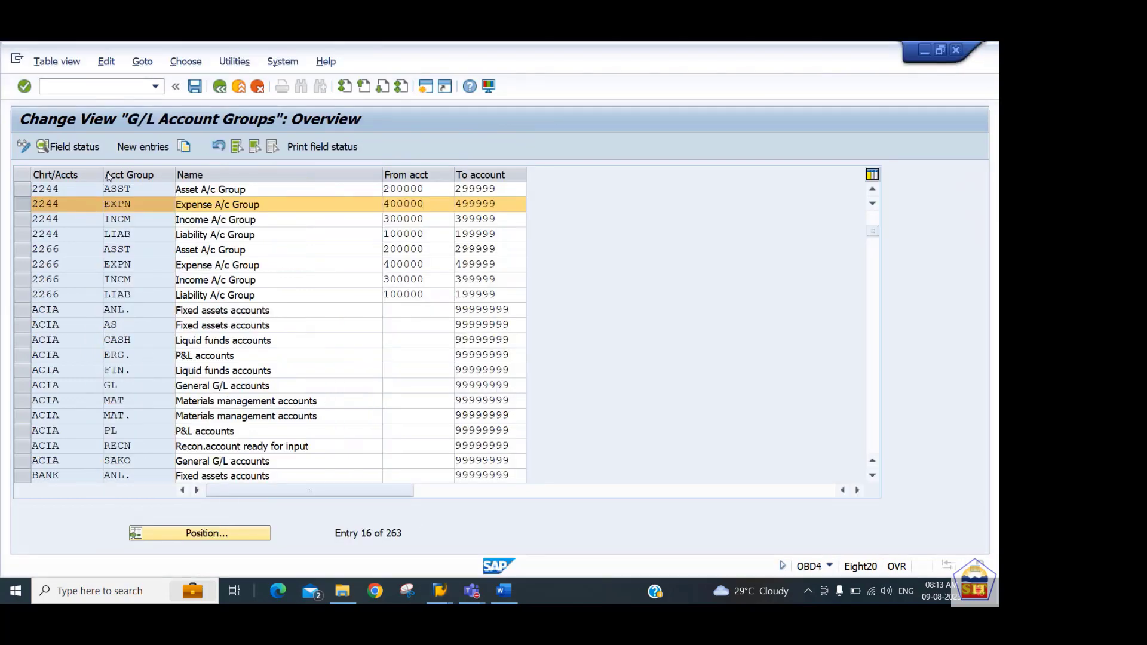
left_click(97, 88)
type("/noba7")
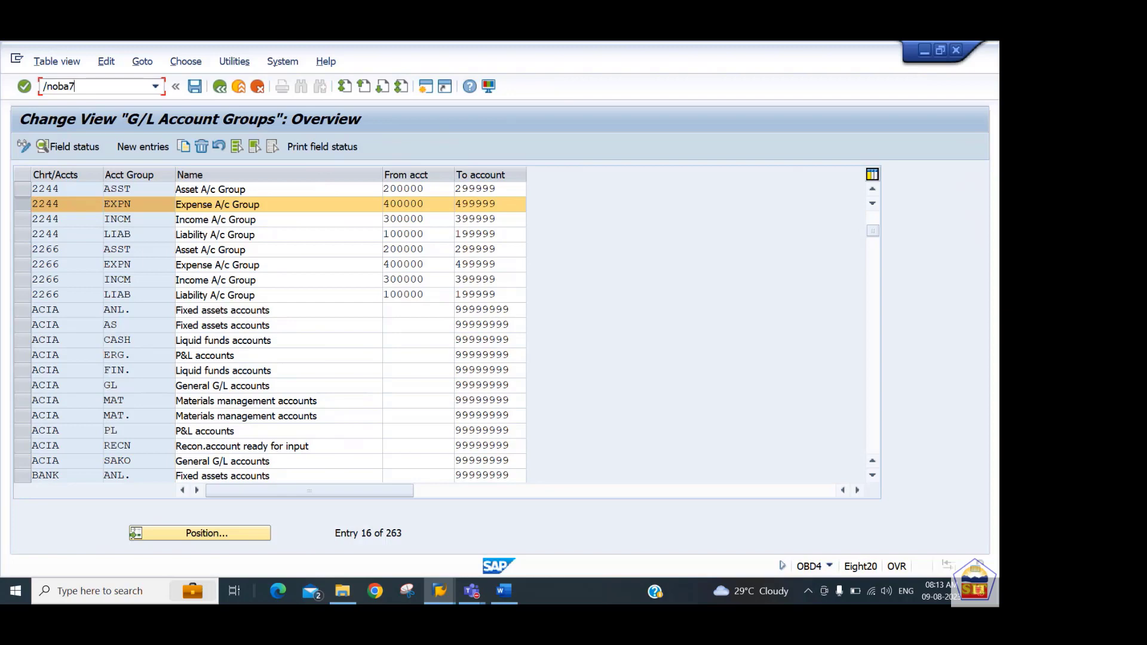
key("Return")
left_click(152, 437)
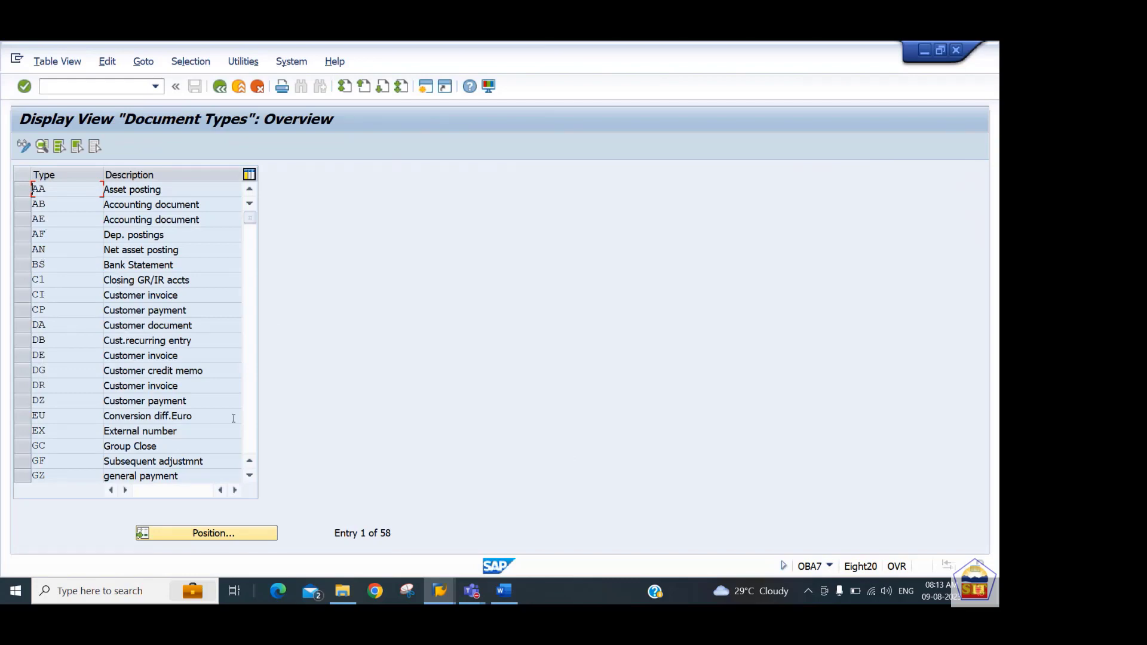
- Page through the document types, reviewing ZI, ZP, ZV, ZC, ZE, ZH and ZF
left_click(251, 431)
left_click(251, 432)
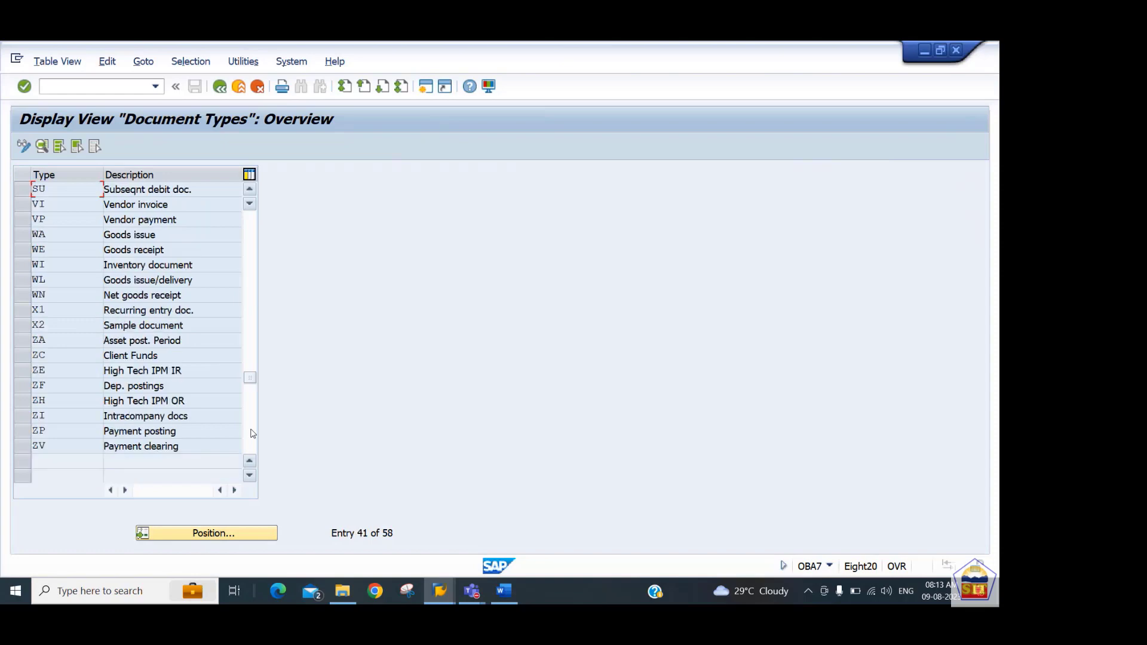
double_click(61, 420)
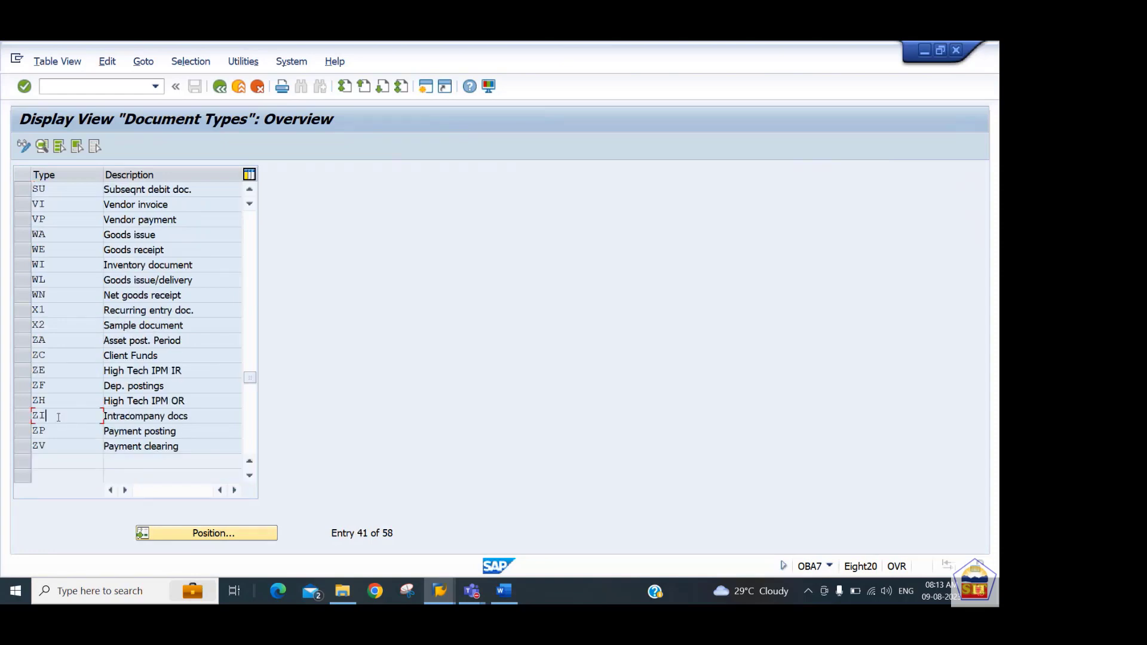
double_click(45, 435)
double_click(41, 447)
double_click(65, 356)
double_click(56, 371)
double_click(49, 400)
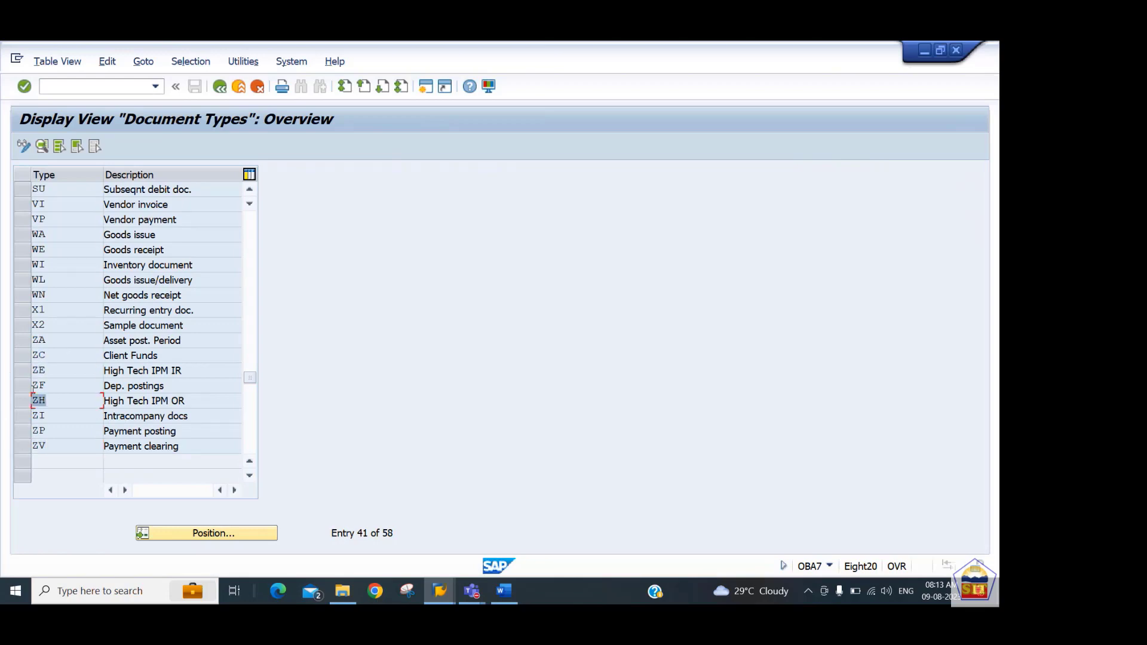
double_click(48, 385)
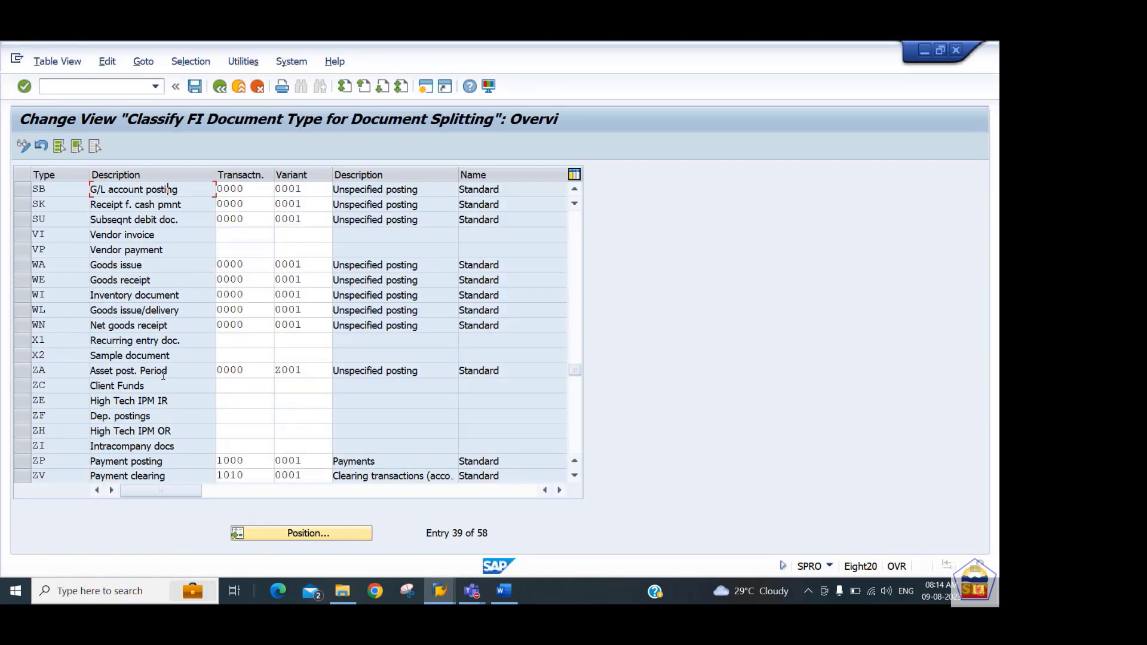
- Scroll the classification table and check the ZI and ZC transaction fields
scroll(163, 375, "up", 5)
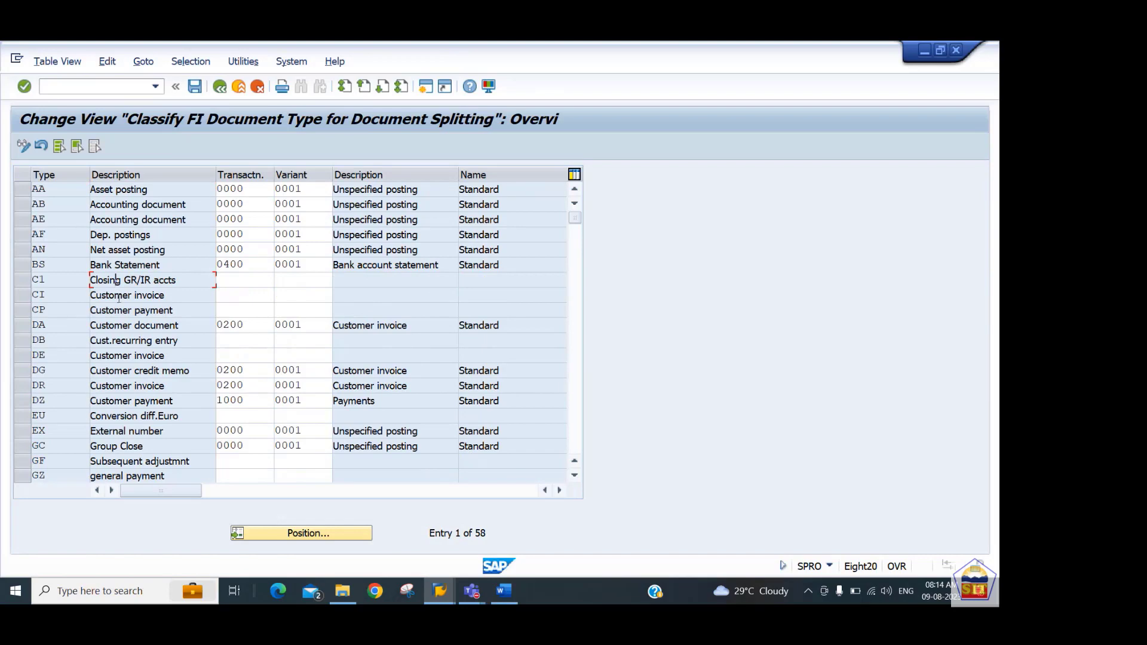
scroll(119, 297, "down", 3)
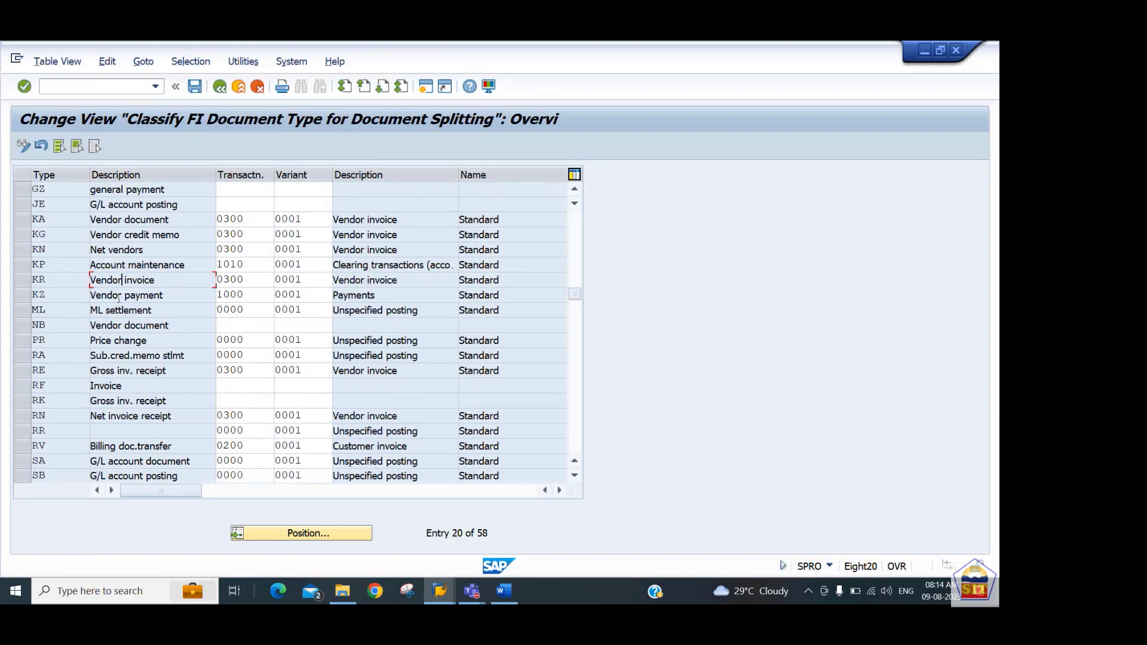
scroll(163, 375, "up", 3)
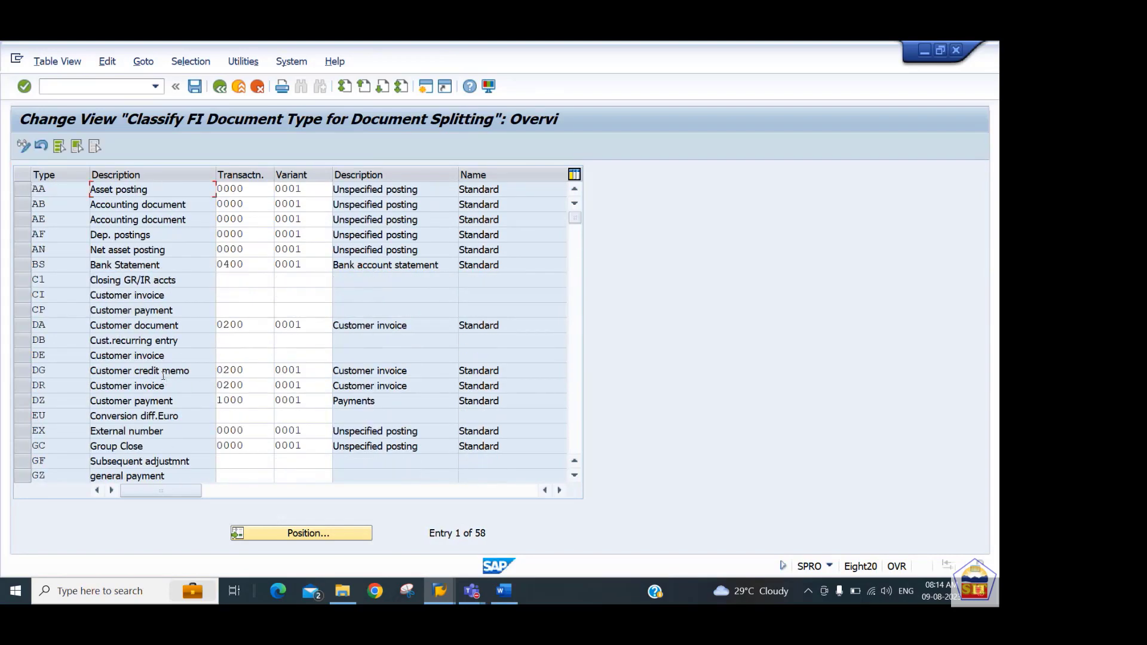
scroll(119, 298, "down", 3)
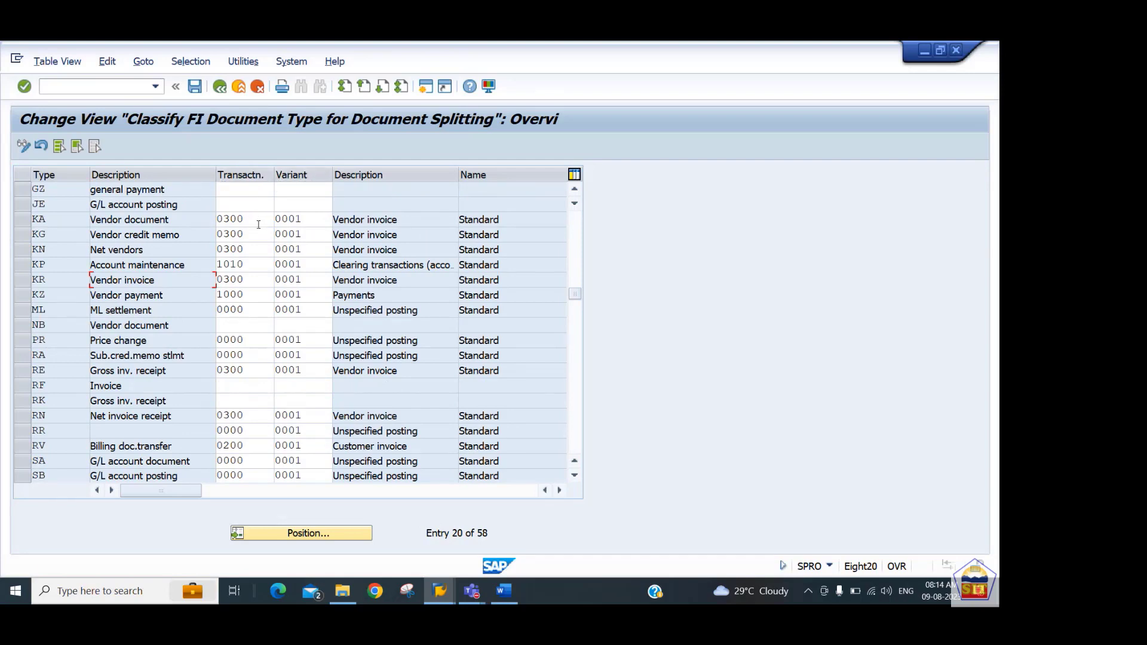
left_click(577, 431)
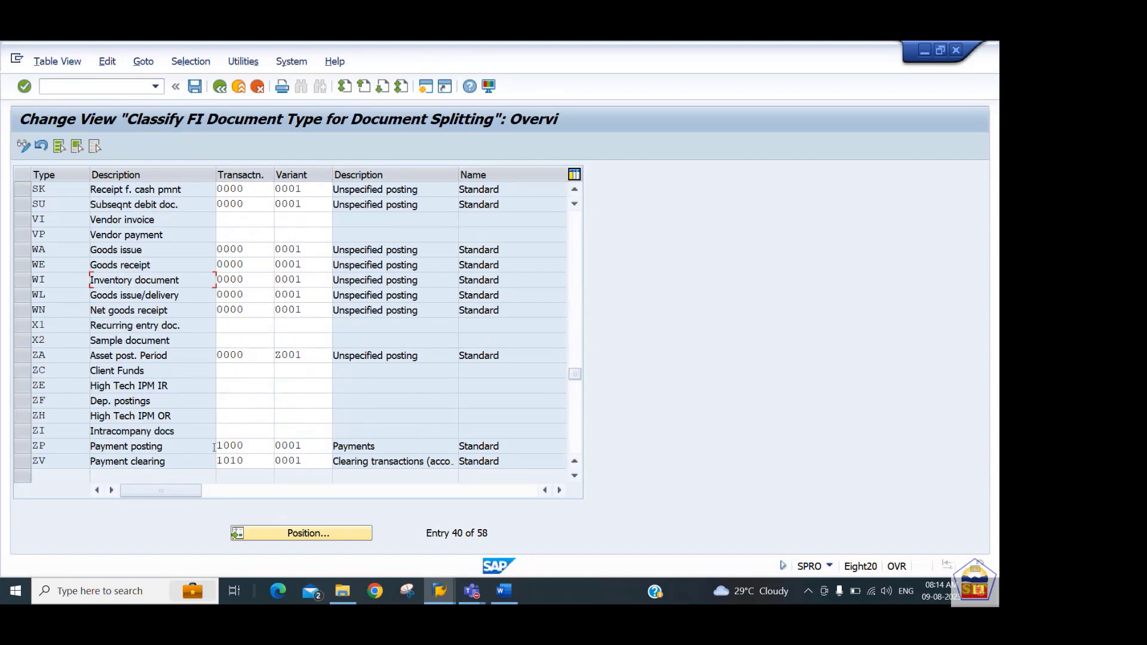
left_click(577, 445)
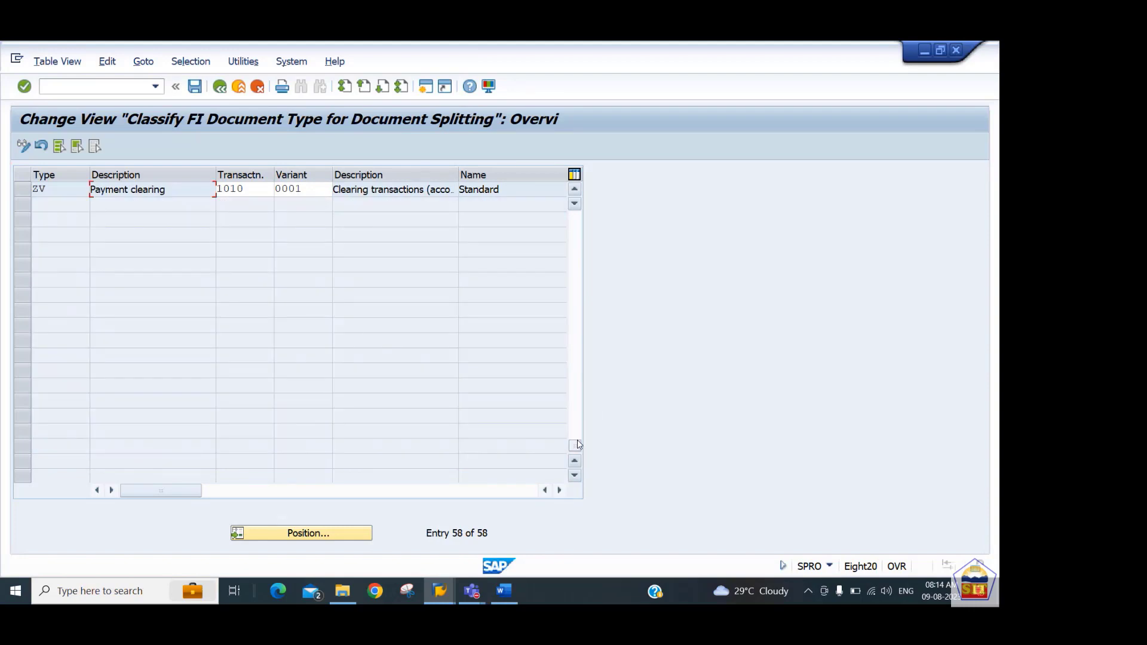
scroll(575, 370, "up", 5)
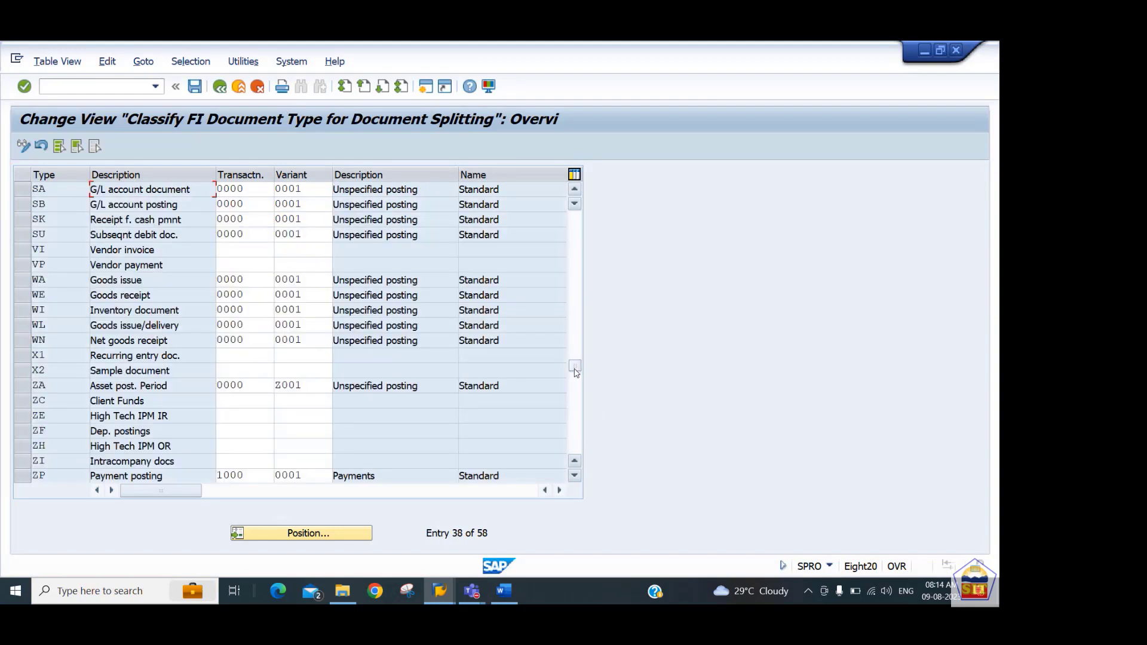
left_click(245, 460)
left_click(236, 400)
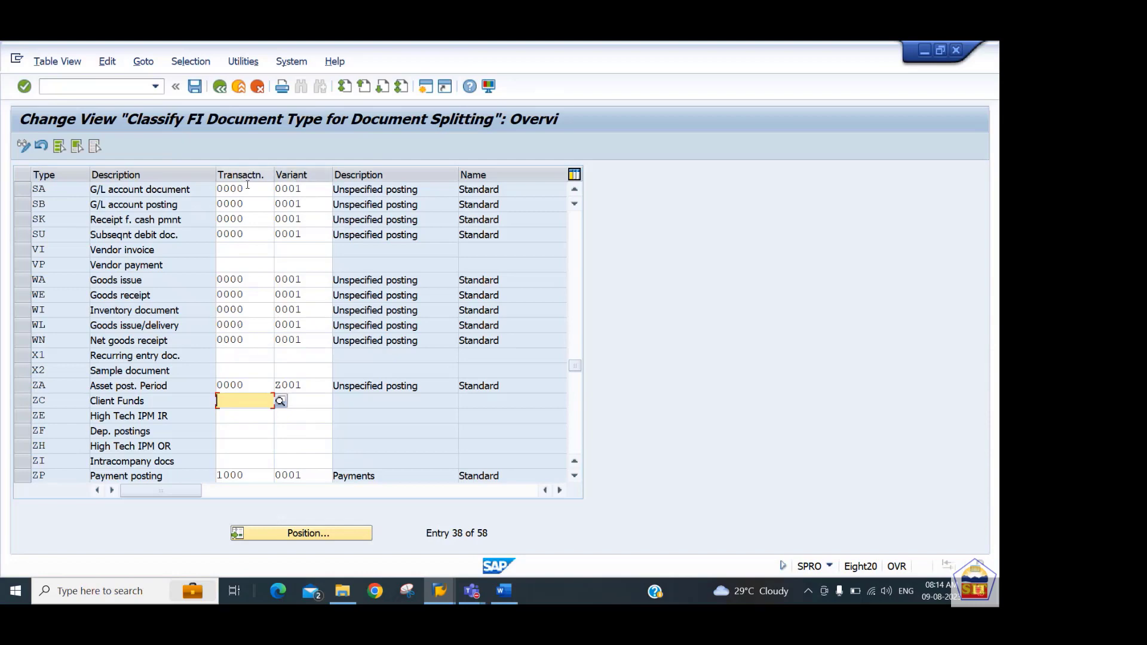
- Compare SA's transaction 0000 and variant 0001 with blank ZC, ZE, ZH transactions, then leave
left_click_drag(247, 188, 192, 185)
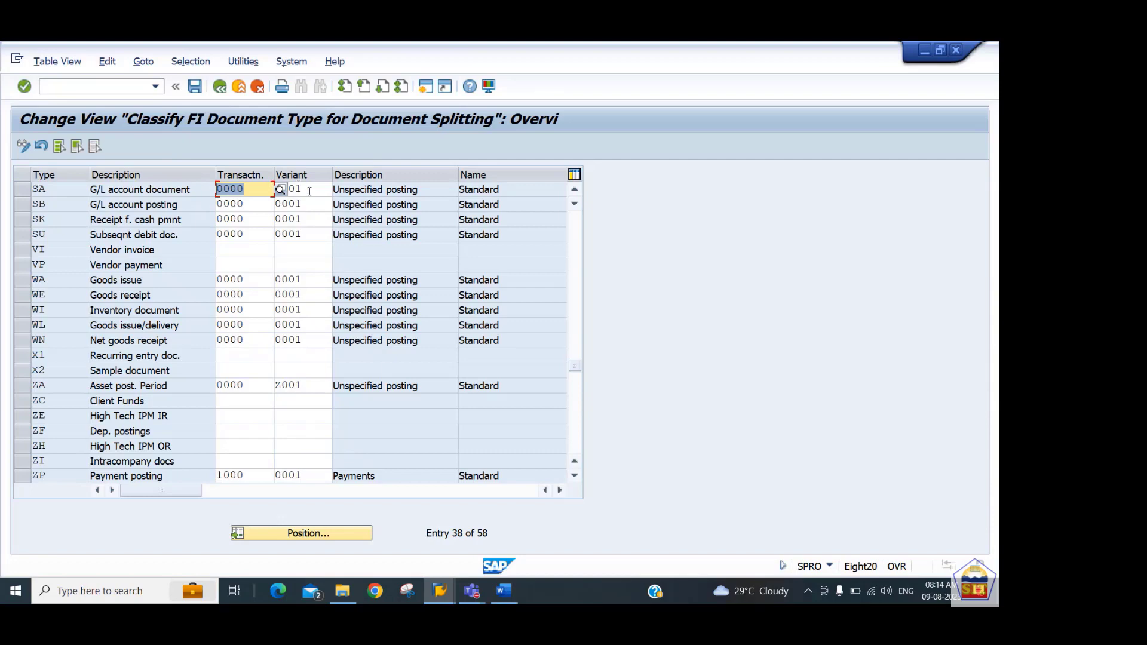
left_click_drag(310, 191, 242, 190)
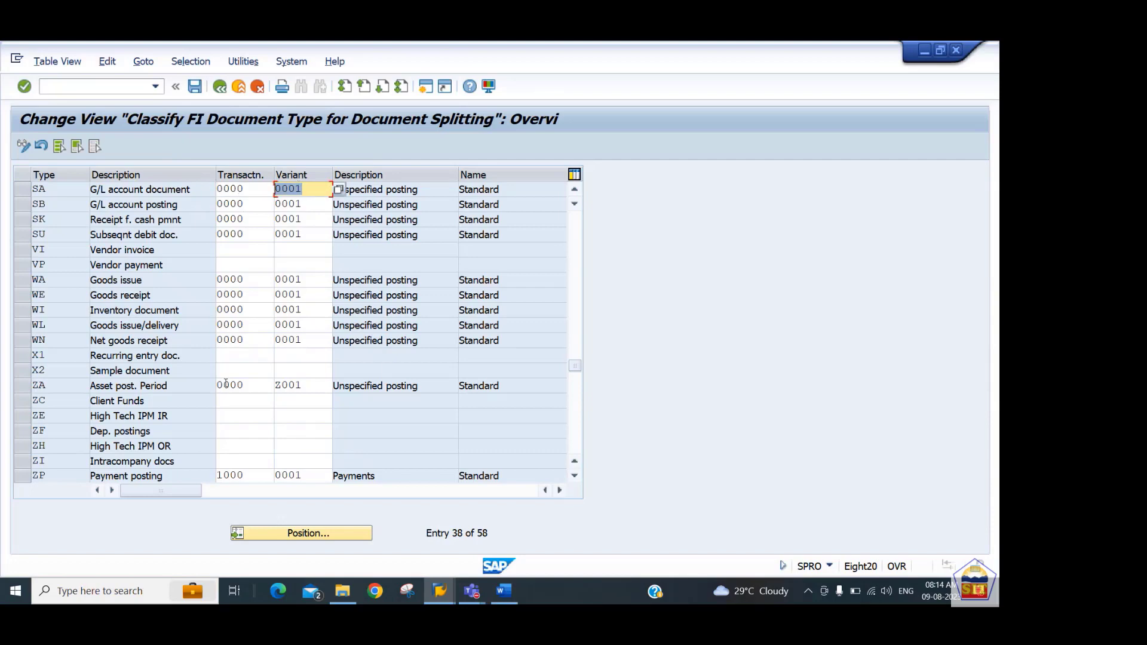
left_click(232, 401)
left_click(230, 417)
left_click(231, 446)
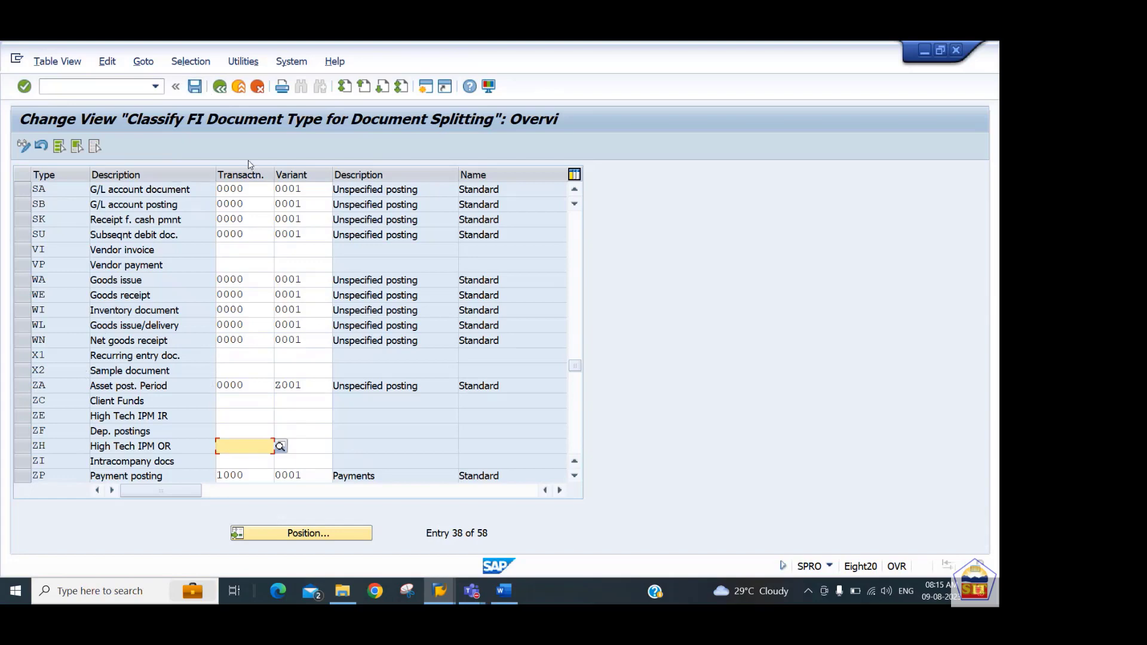
left_click(221, 87)
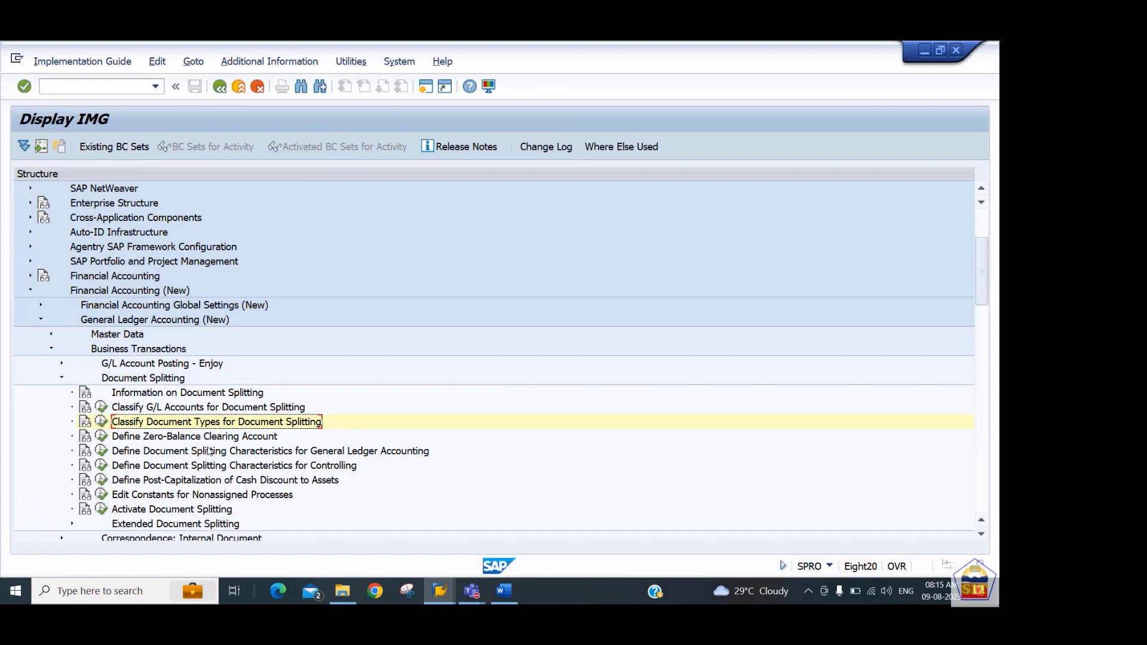
- Open Define Document Splitting Characteristics for General Ledger Accounting
left_click(100, 455)
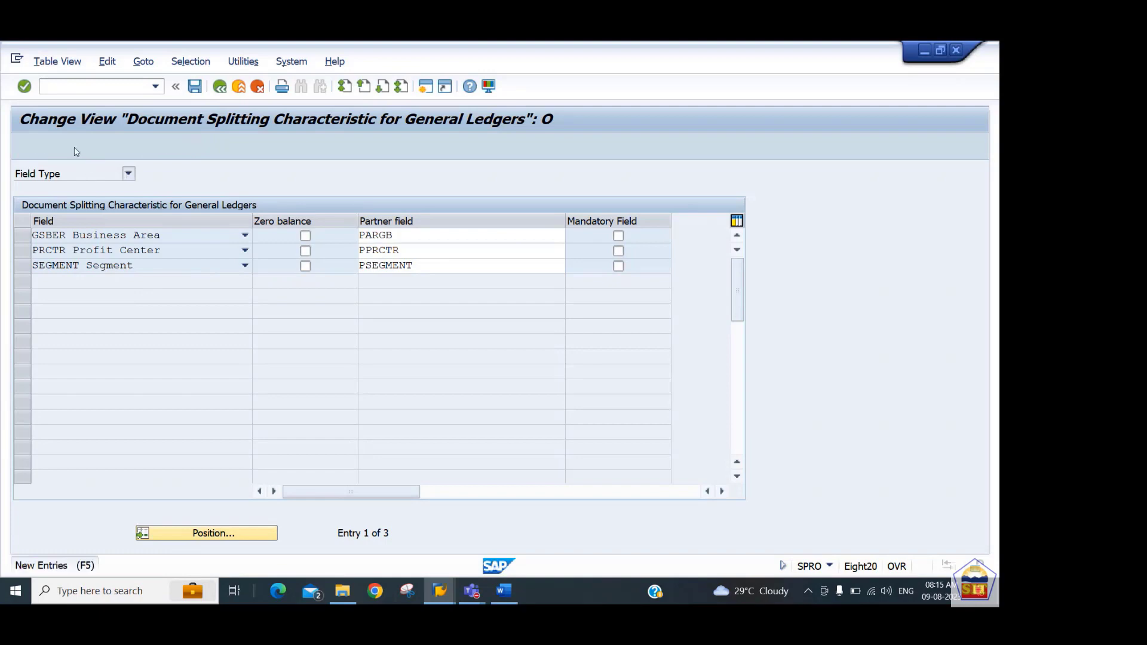
- Look at the New Entries Field list, then back out without adding a characteristic
left_click(75, 147)
left_click(245, 237)
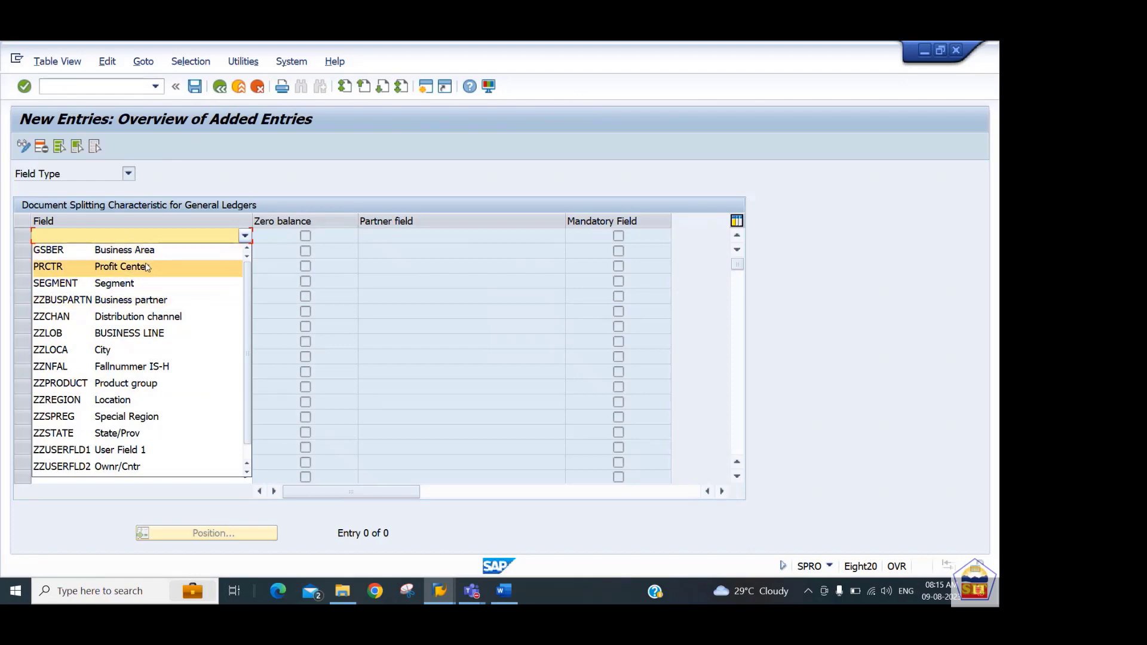
left_click(220, 88)
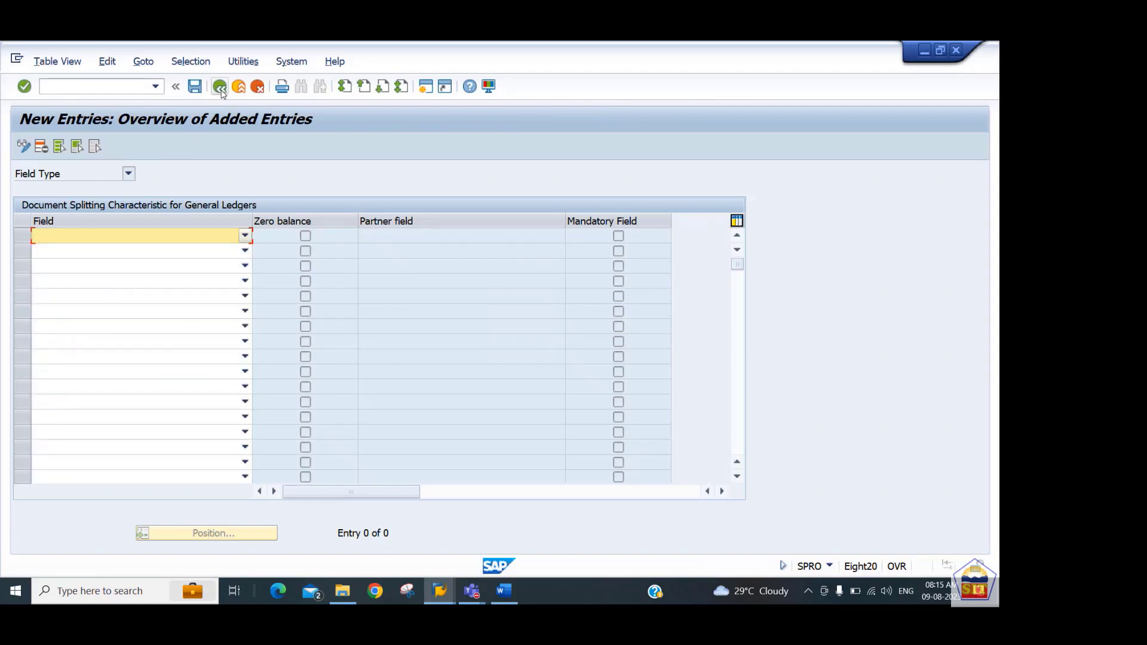
left_click(219, 88)
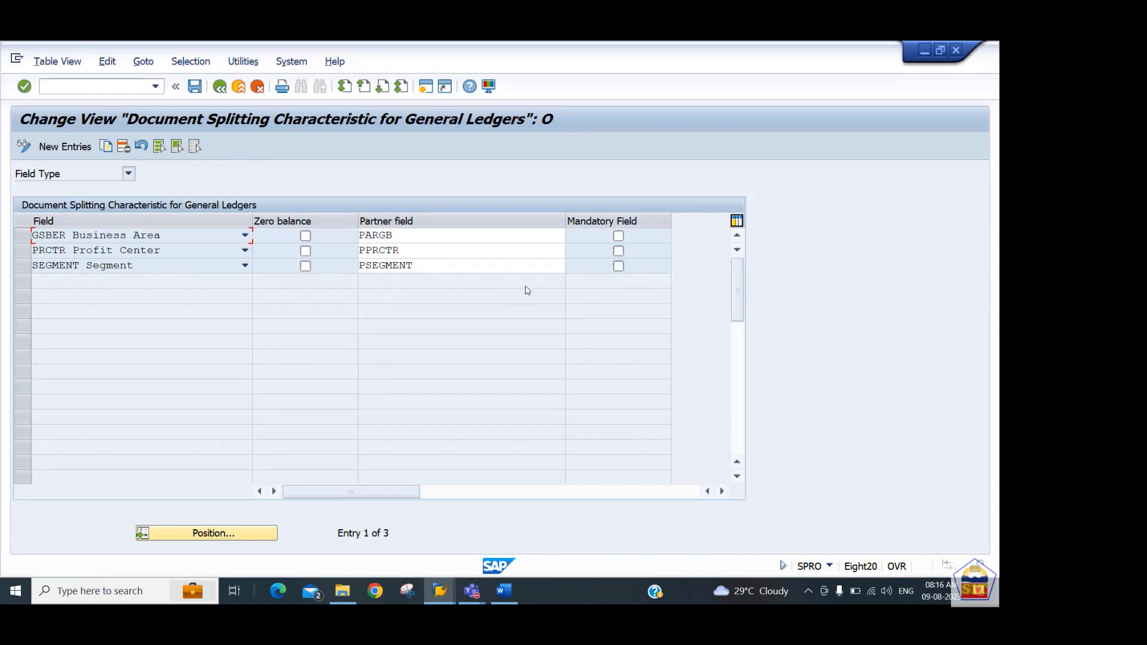
- Review partner fields PSEGMENT and PARGB and Profit Center's zero-balance flag, leaving it unticked
double_click(412, 265)
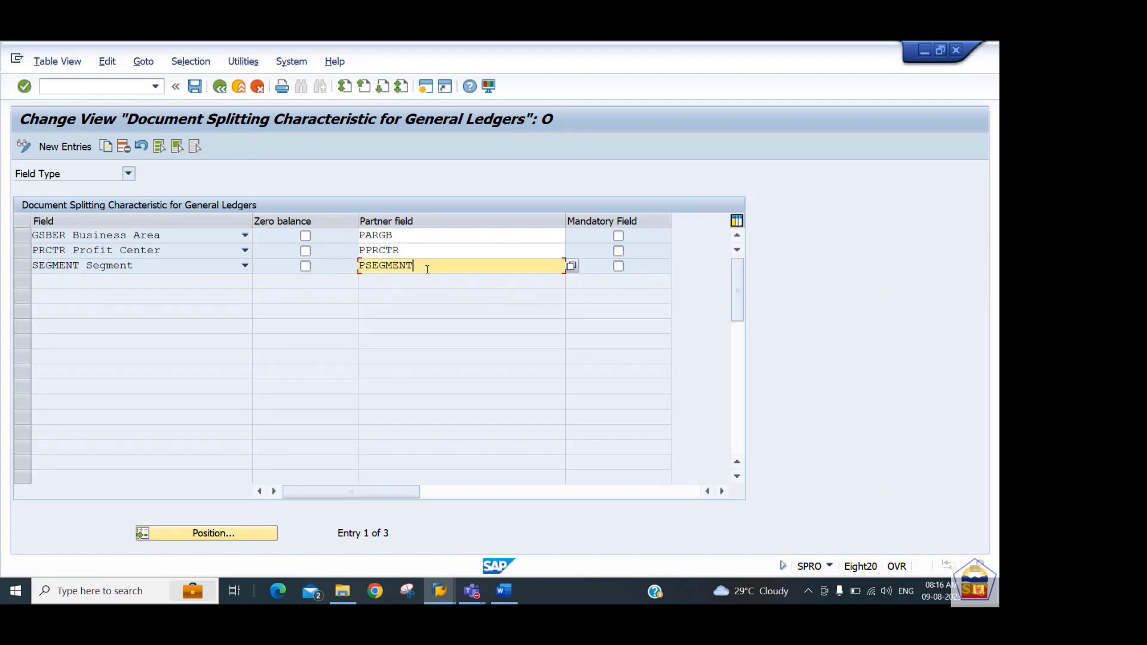
left_click(305, 250)
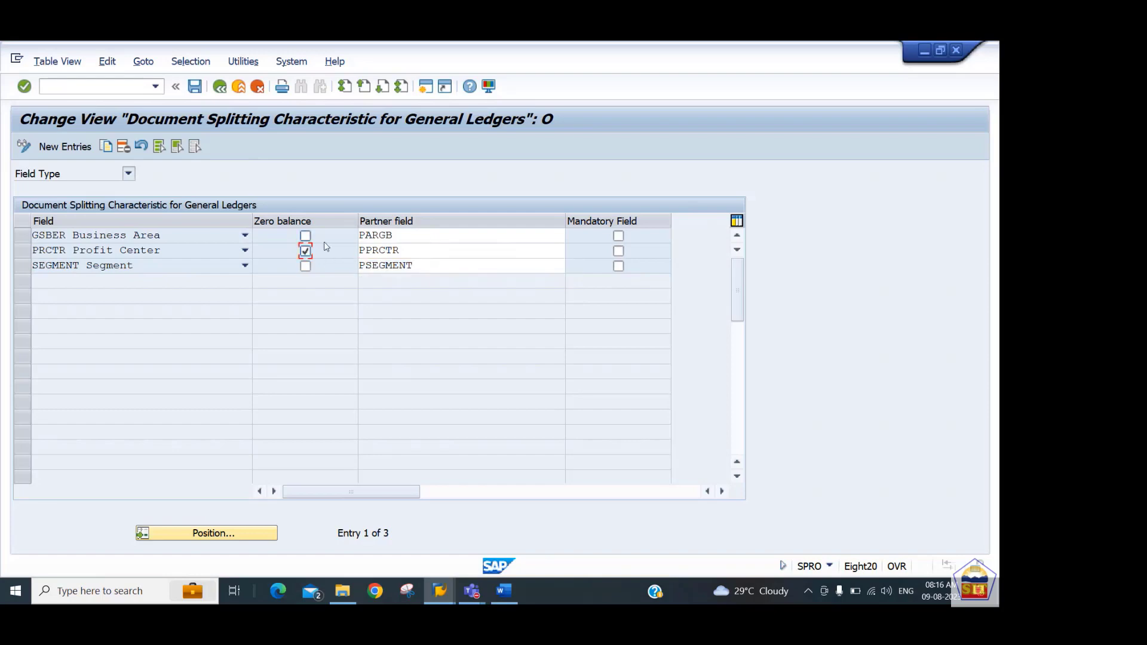
left_click(305, 251)
double_click(410, 234)
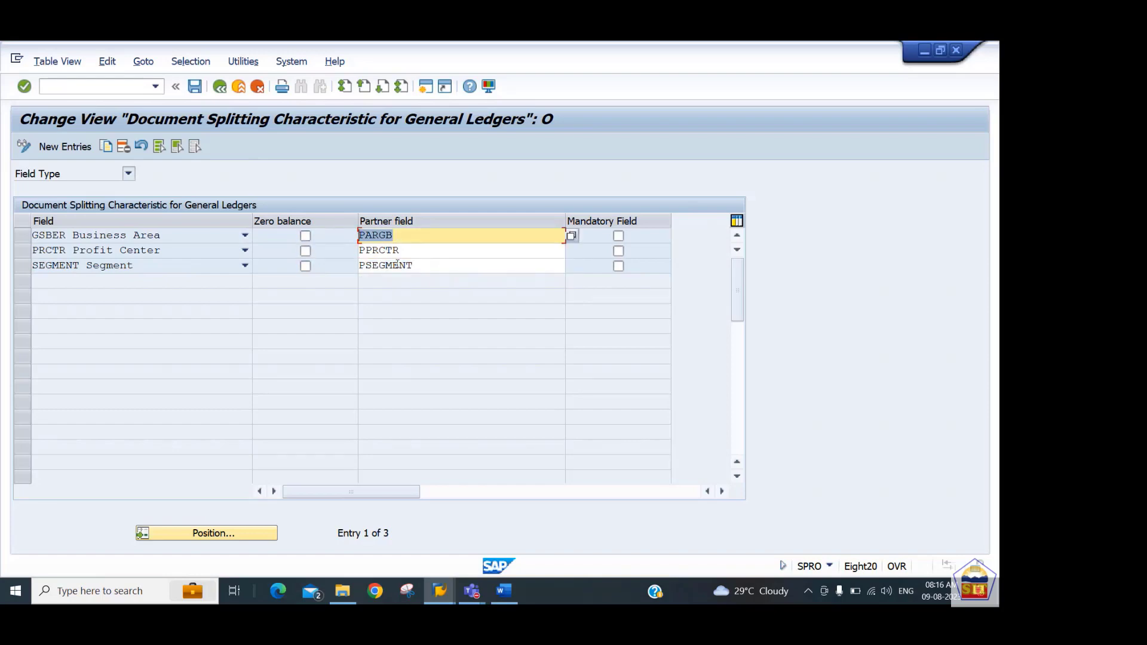
left_click(219, 87)
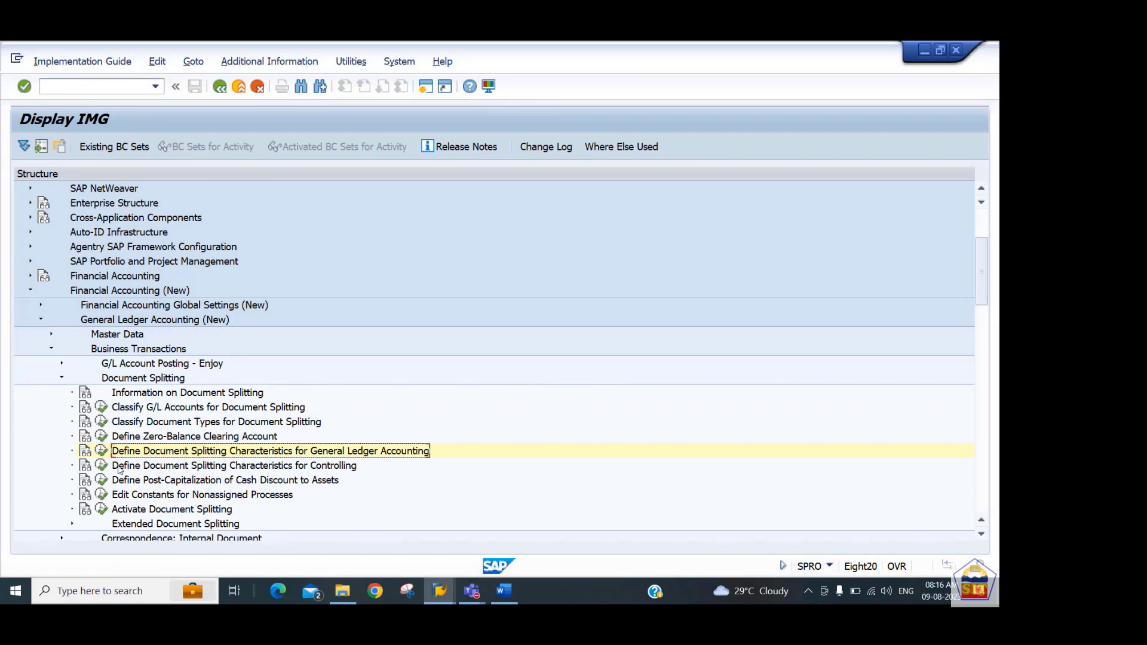
- Open the Activate Document Splitting details screen
left_click(102, 511)
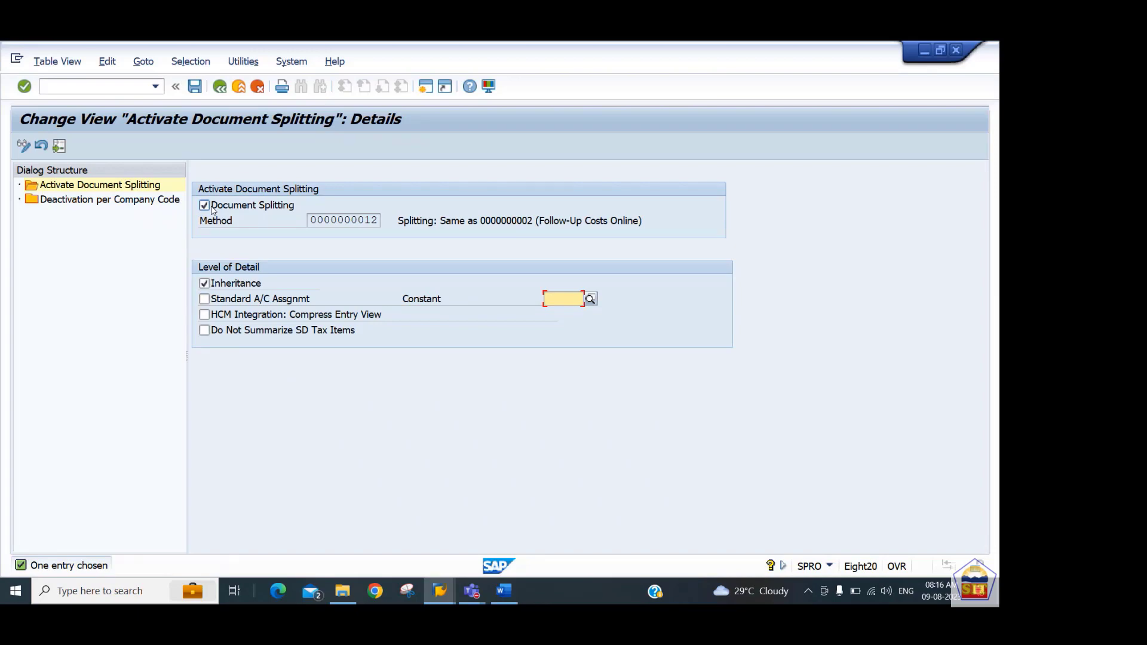
- Confirm company code 2244 is not marked Inactive under Deactivation per Company Code
left_click(59, 202)
double_click(59, 201)
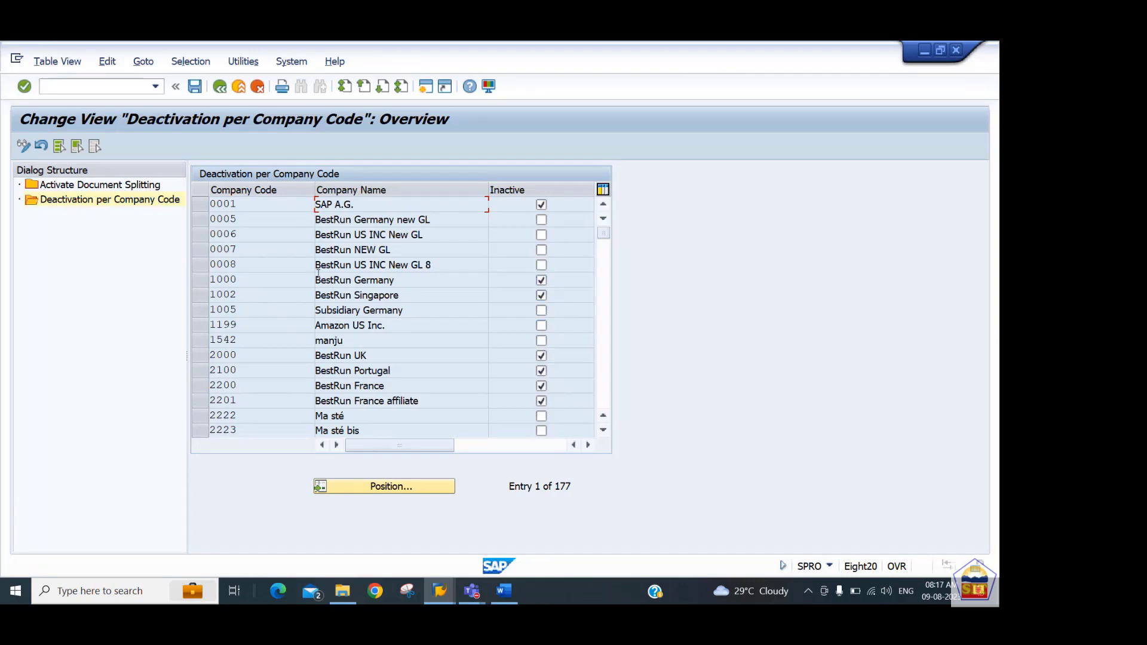
left_click(415, 487)
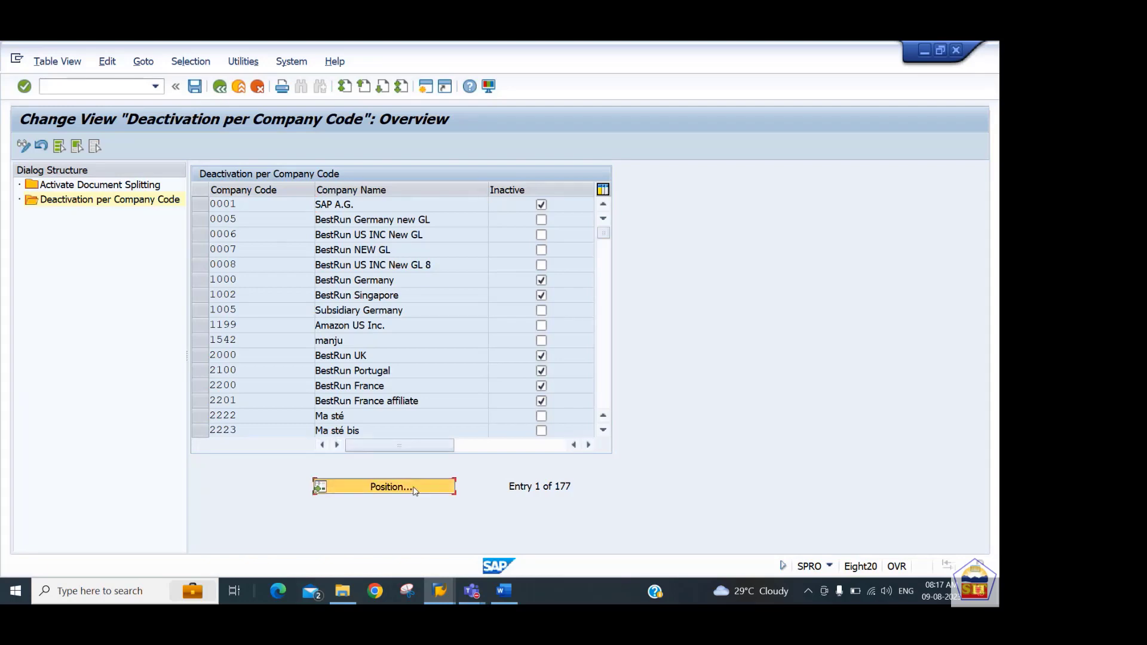
type("2244")
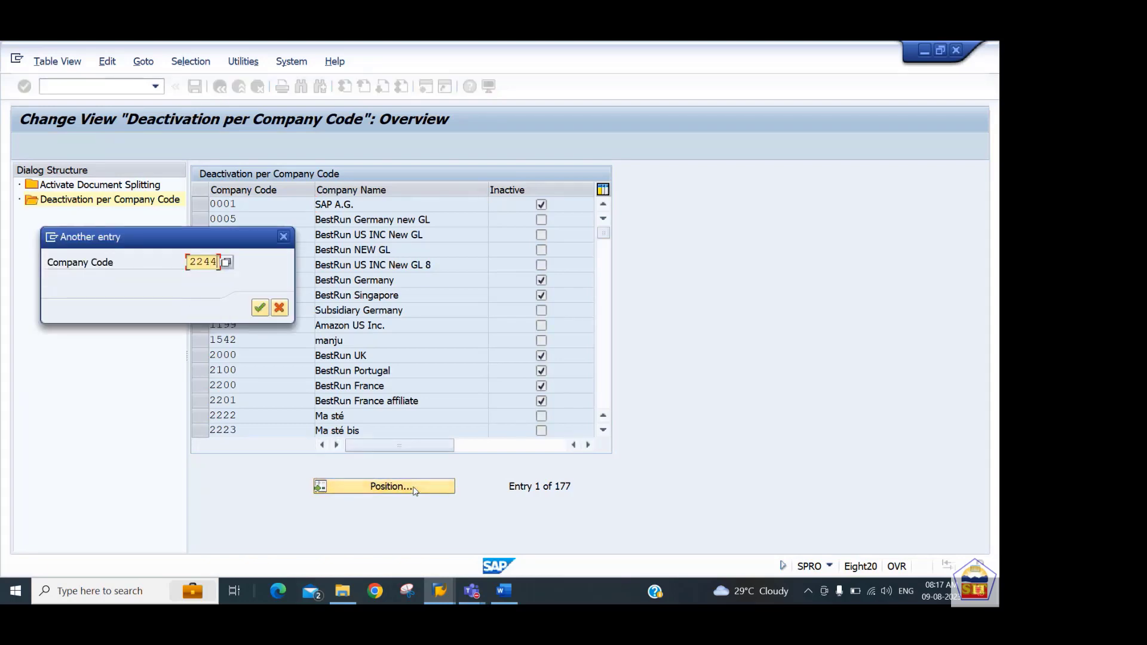
key("Return")
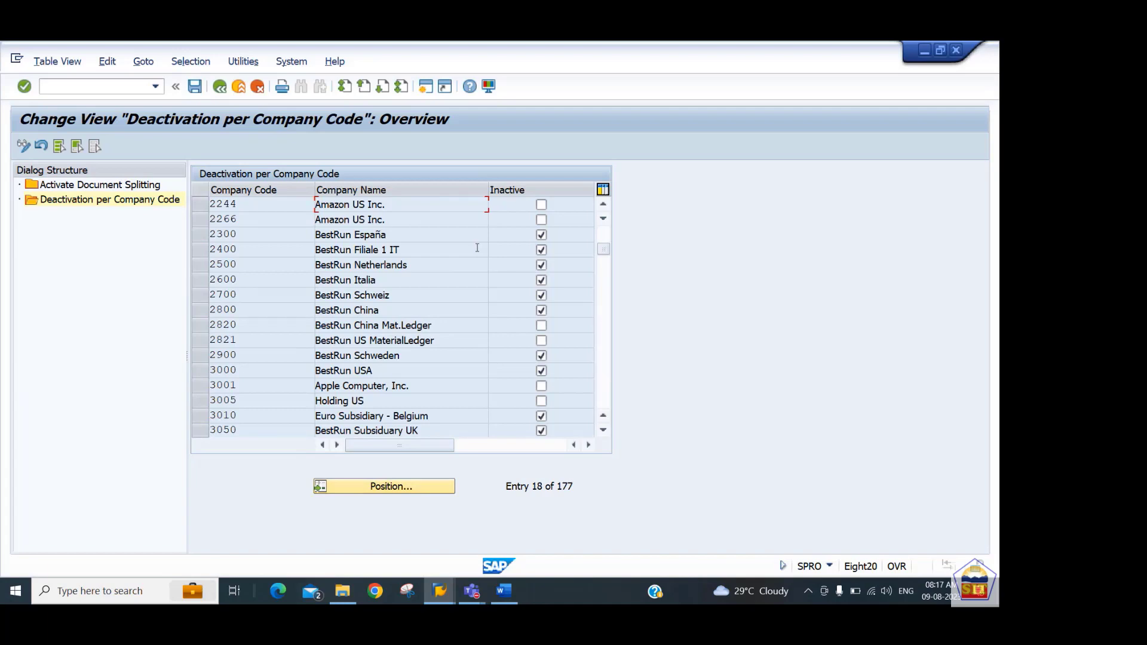
left_click(220, 88)
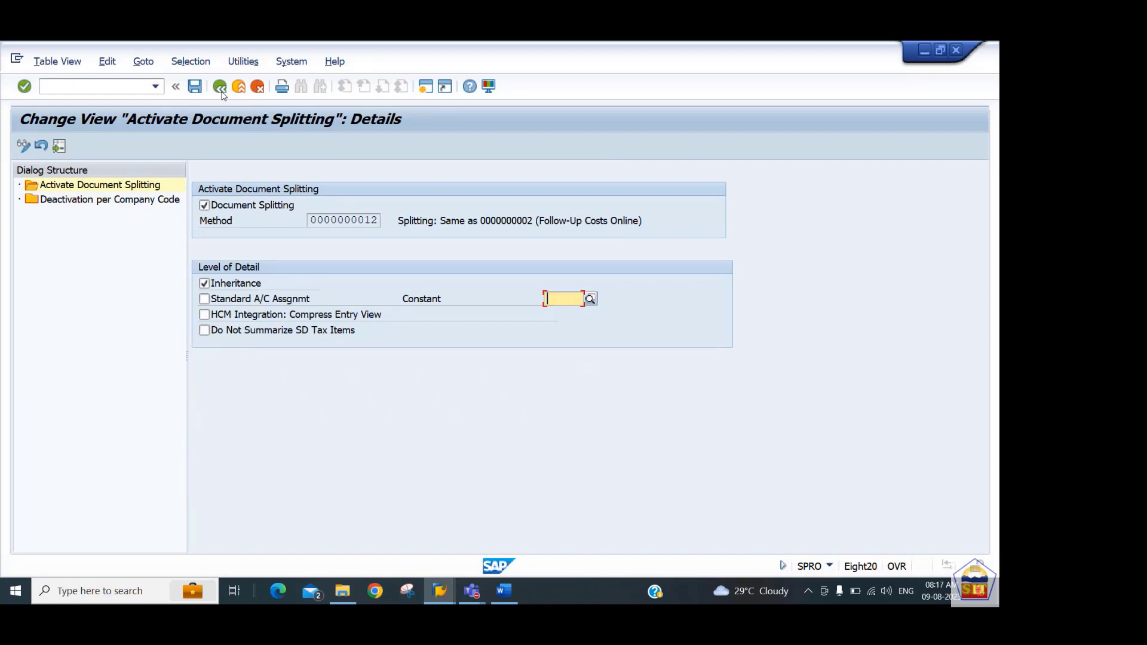
left_click(220, 90)
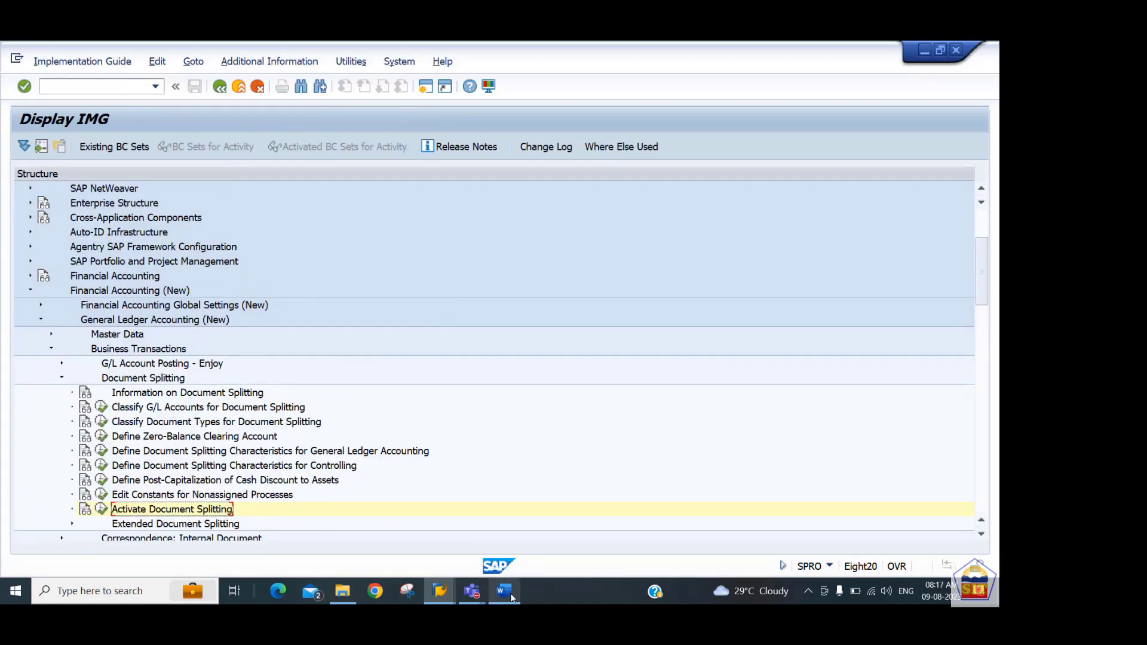
left_click(511, 596)
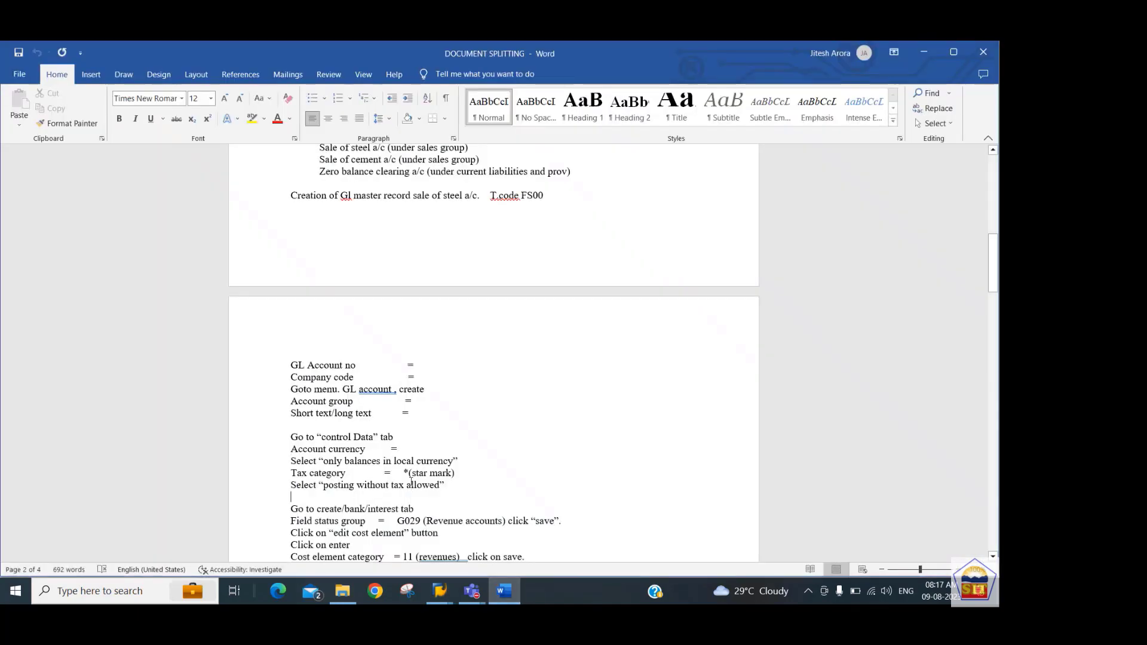
scroll(411, 483, "down", 8)
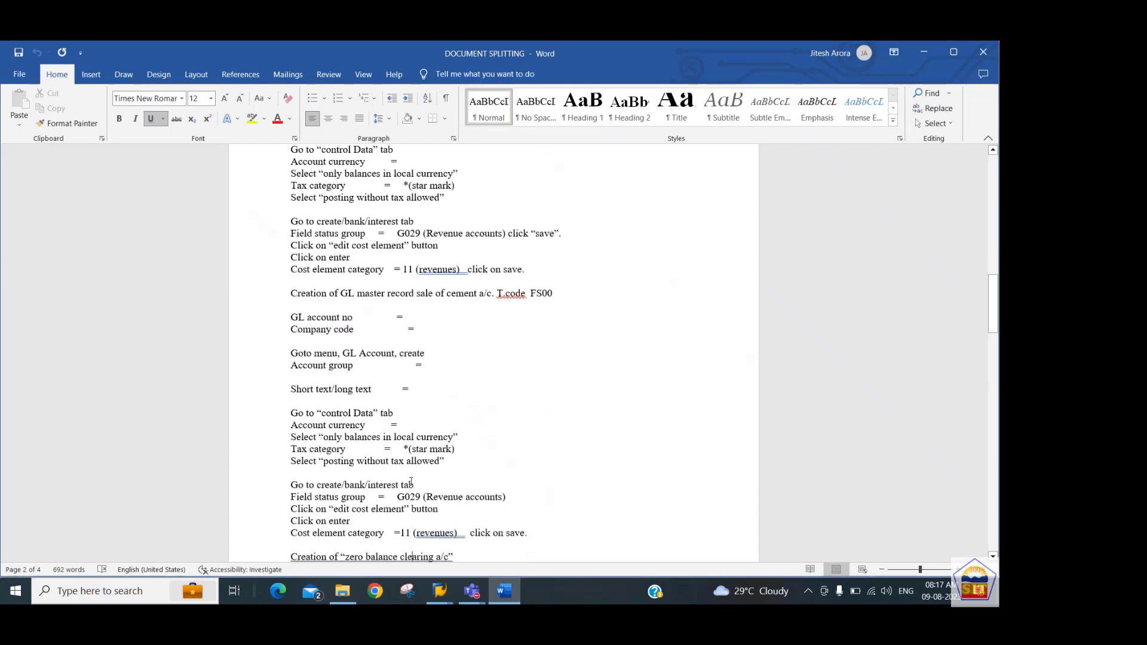
scroll(411, 483, "down", 15)
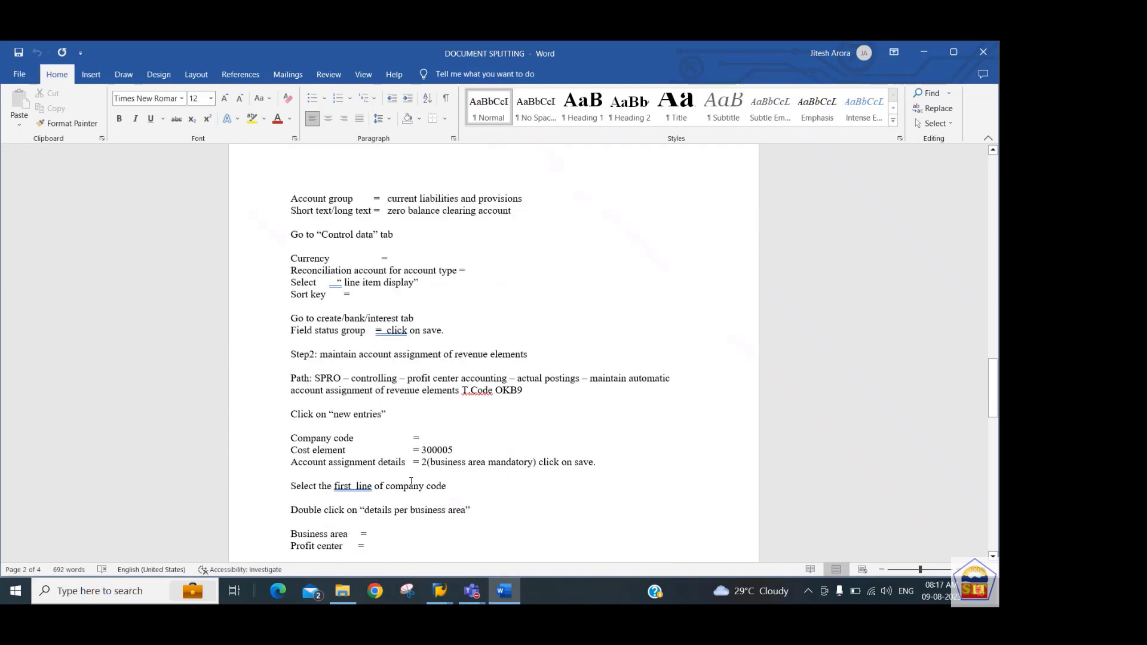
scroll(411, 482, "down", 5)
key("alt+Tab")
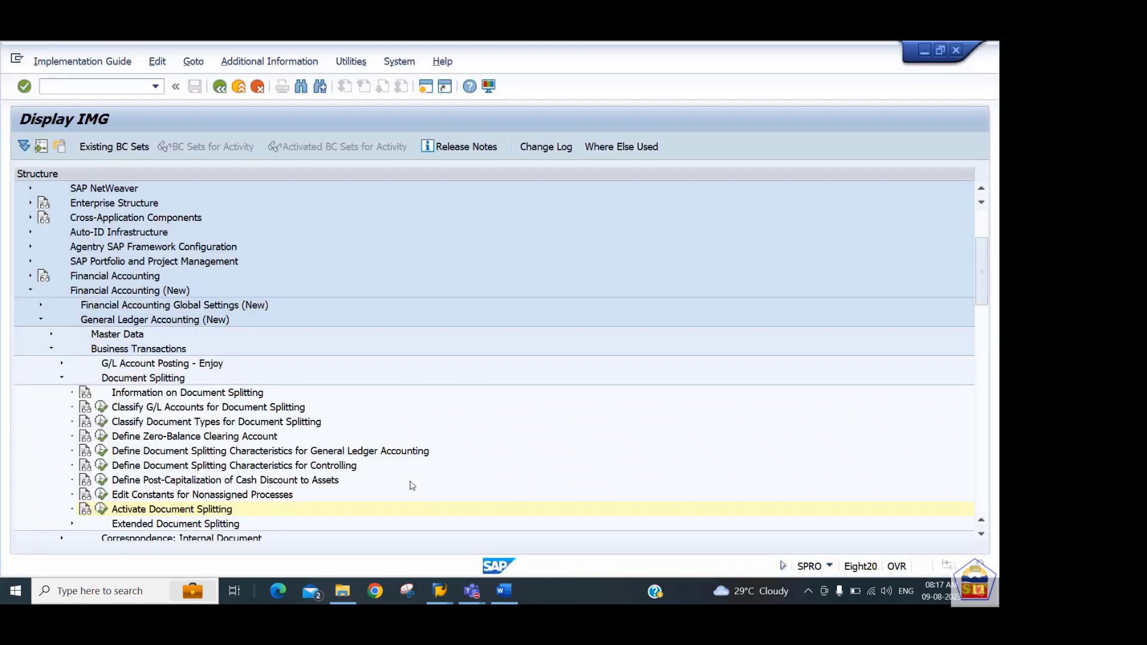
- Start F-43 with document date 08.08.2023, company code 2244 and currency USD
left_click(107, 85)
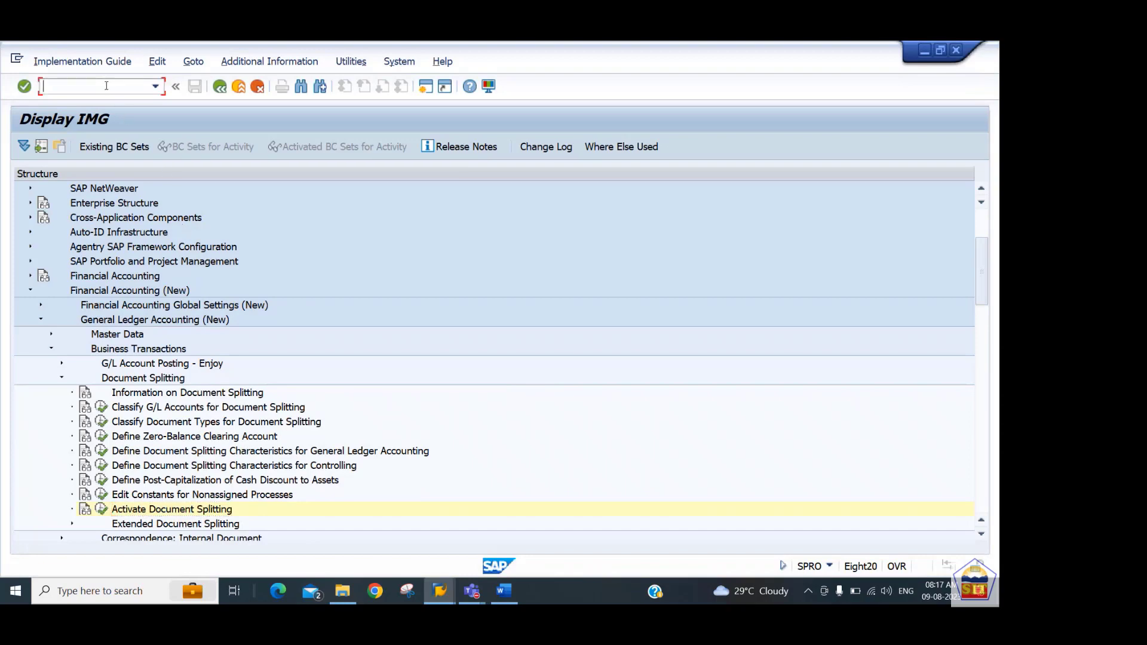
type("/nf-43")
key("Return")
type("08")
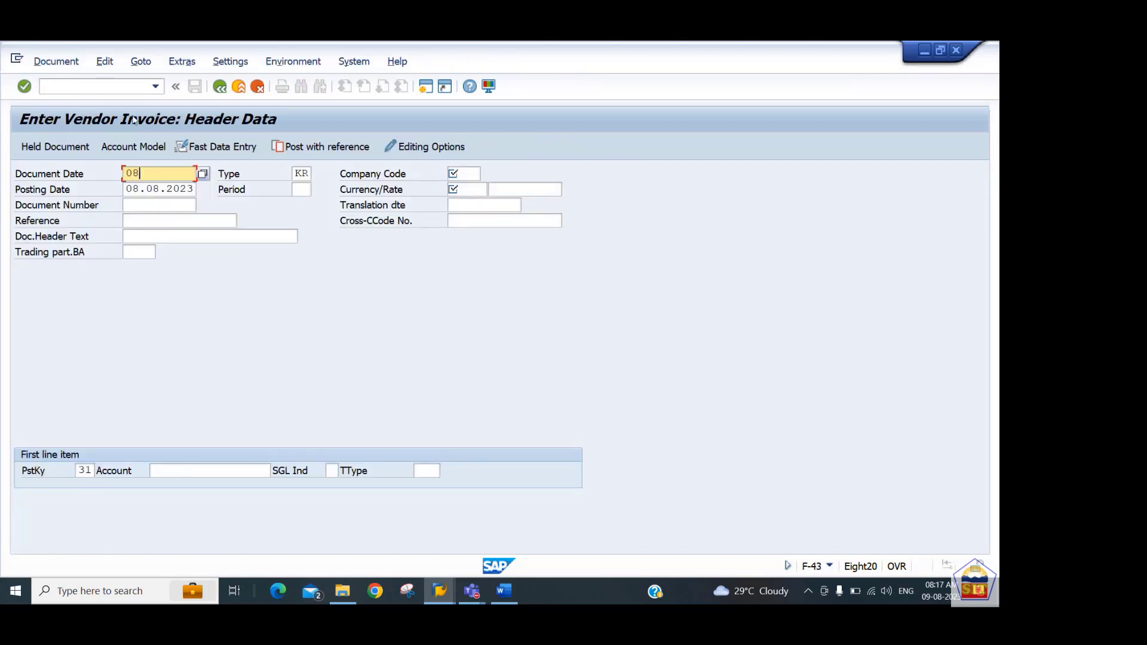
type(".08.2023")
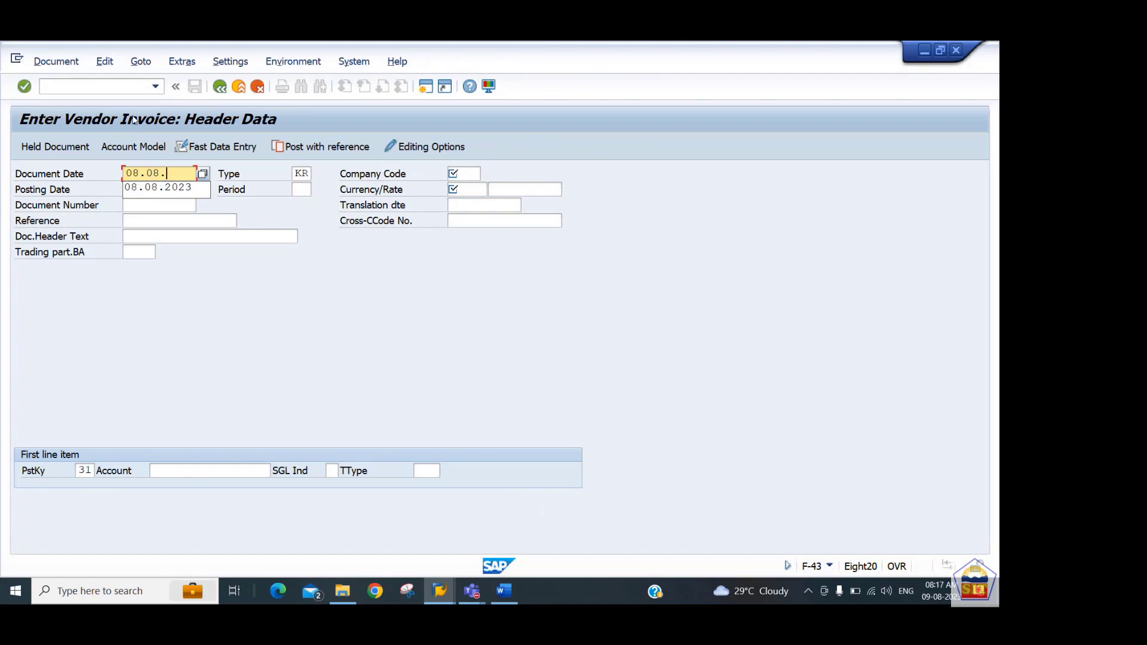
key("Tab")
key("Tab")
type("2244")
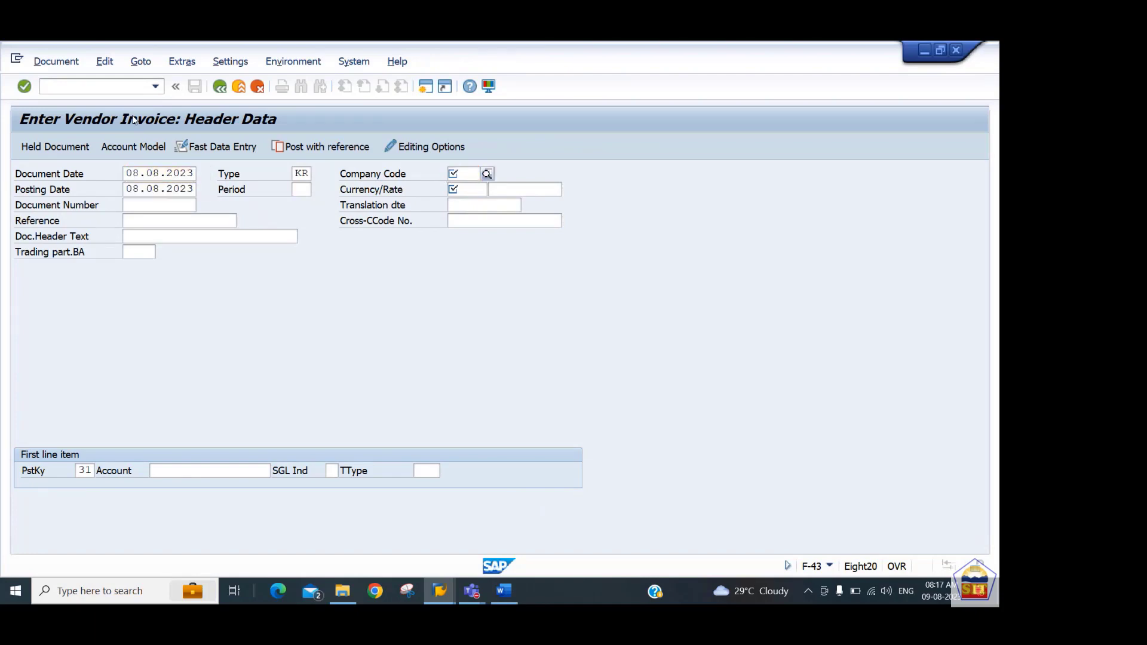
key("Tab")
key("Tab")
key("Tab")
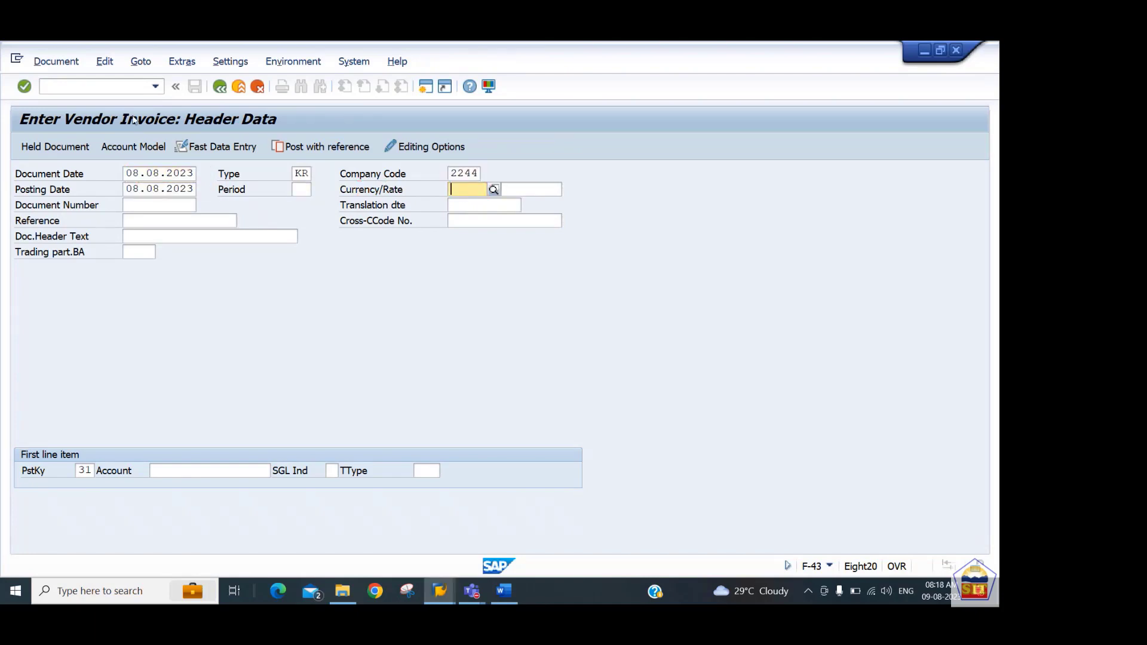
type("usd")
key("Tab")
key("Tab")
key("Tab")
key("Tab")
key("Tab")
key("Tab")
key("Tab")
key("Tab")
key("Tab")
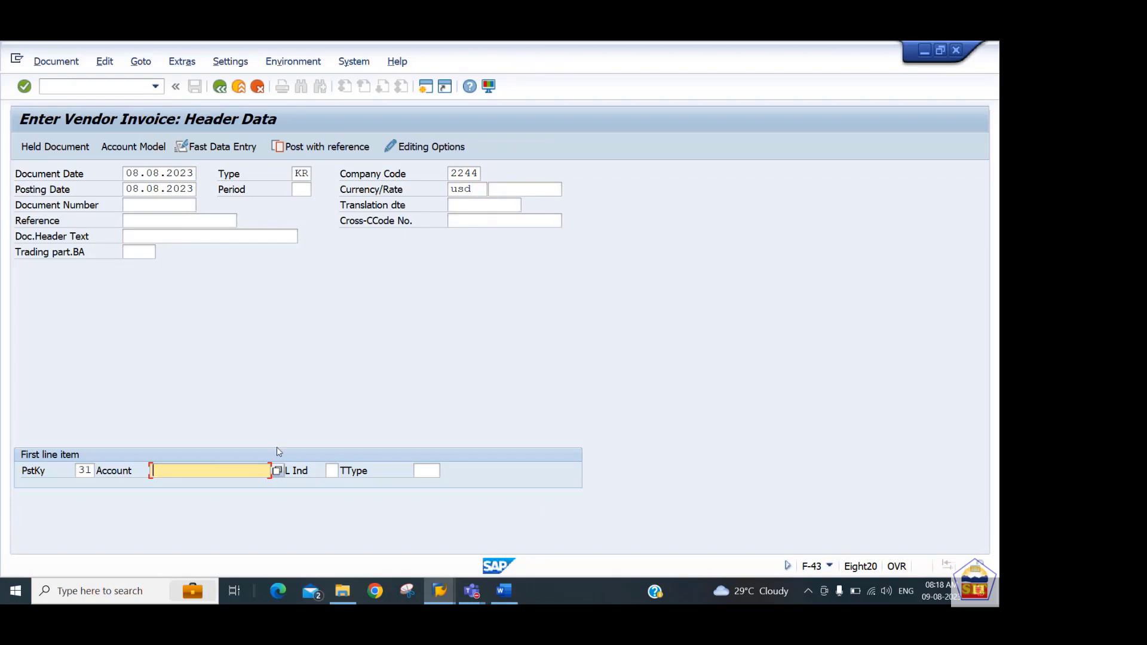
- Choose vendor Canon Printers LLC from the 2244 vendor search and proceed to its item
left_click(278, 472)
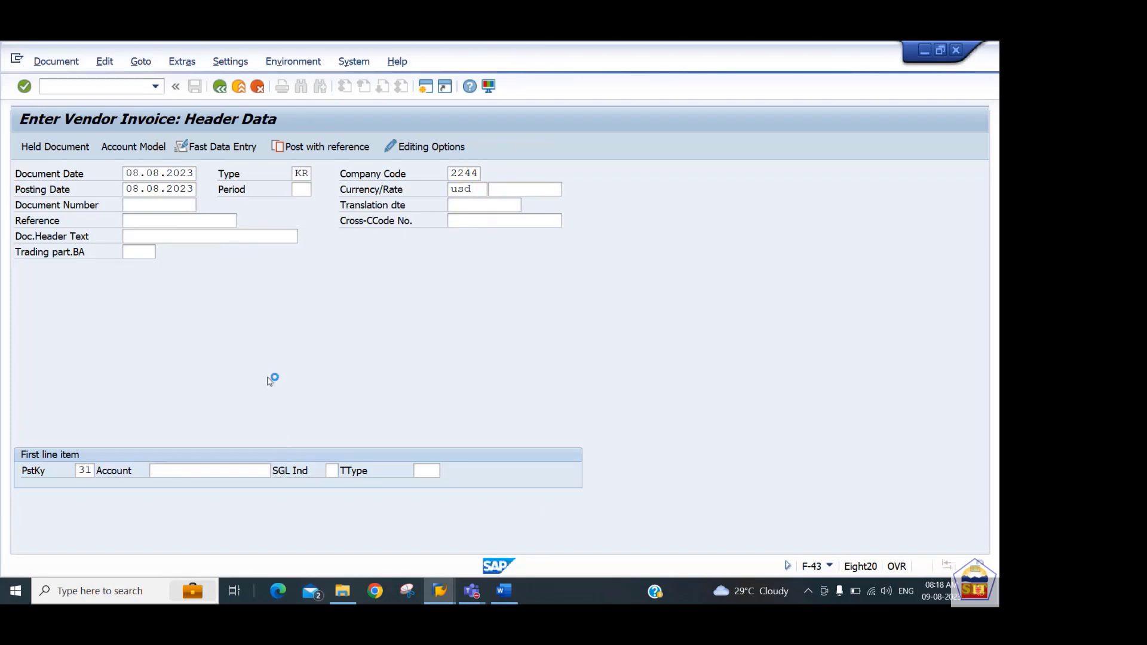
key("Return")
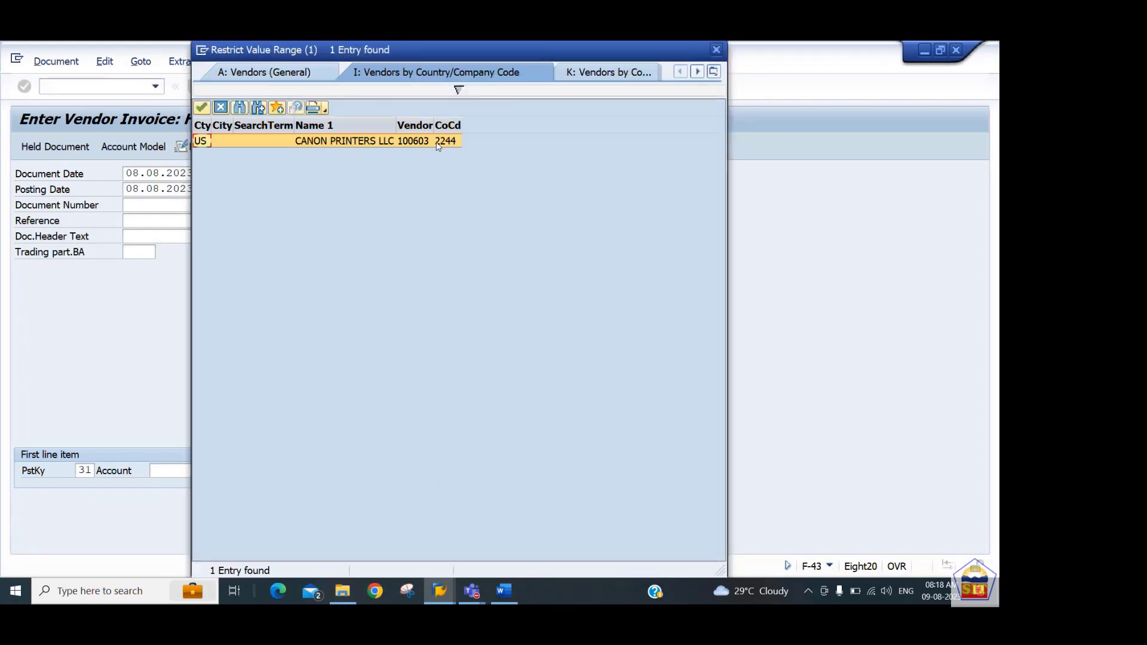
left_click(437, 143)
double_click(436, 142)
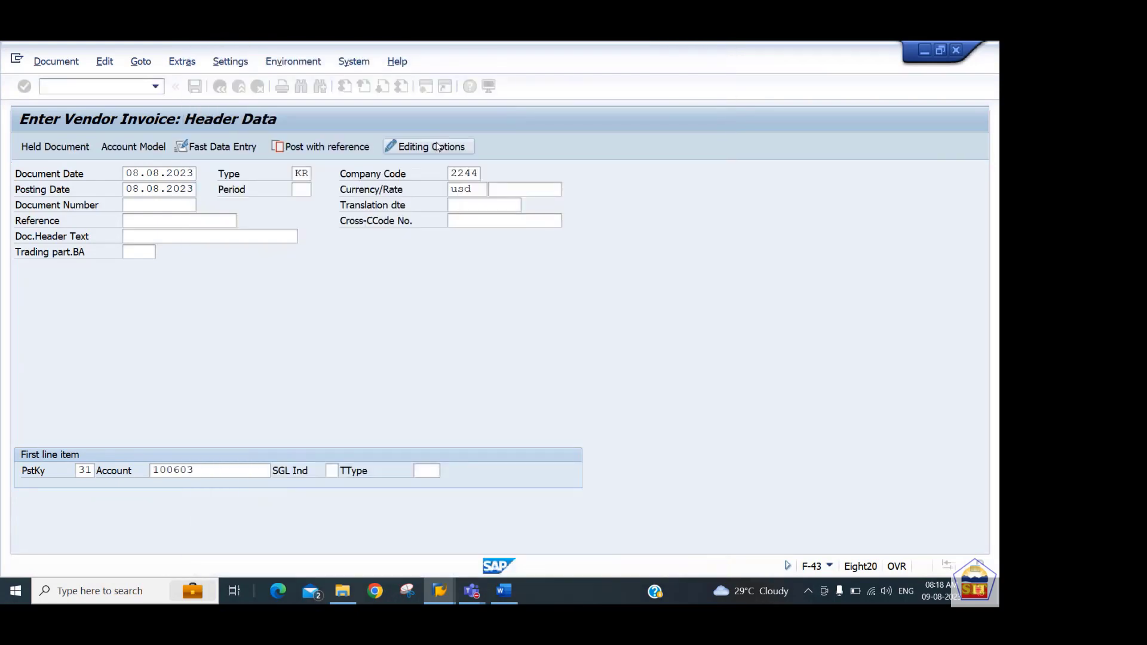
key("Return")
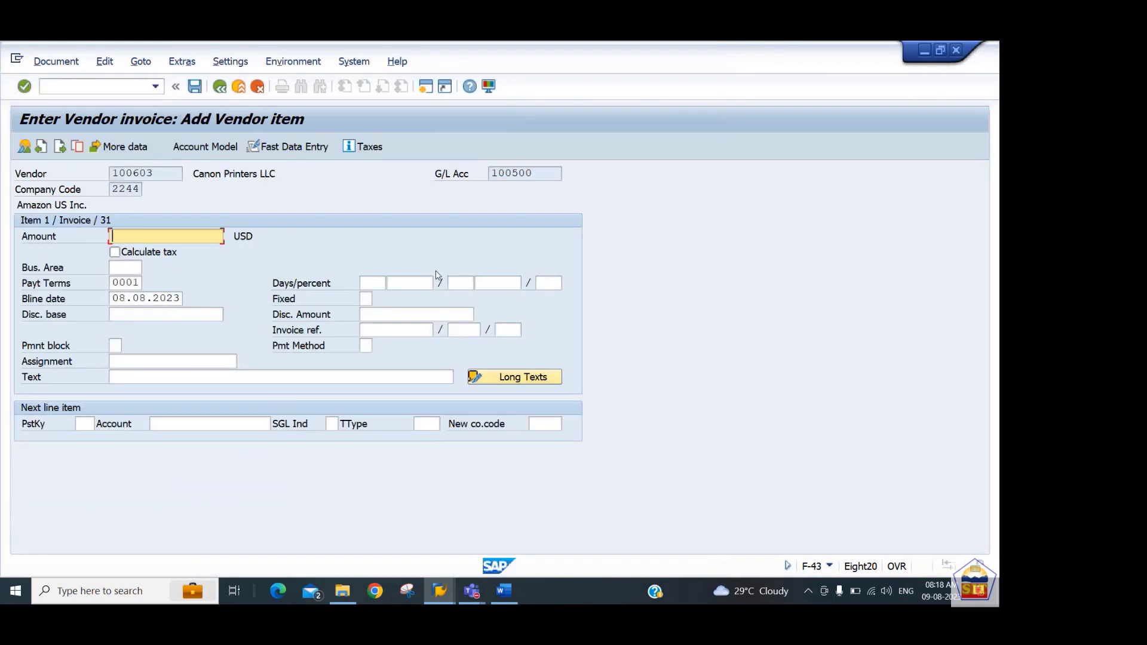
- Give the vendor item amount 200000 and text 'purchase invoice'
type("200000")
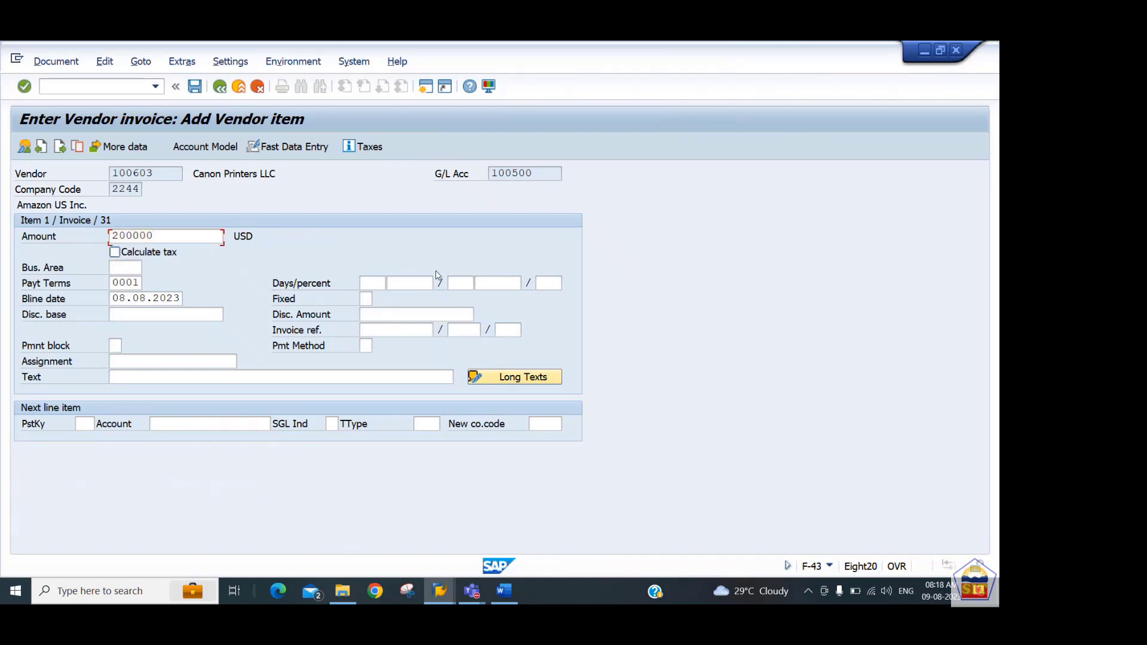
key("Tab")
key("Tab")
key("Tab")
key("Tab")
key("Tab")
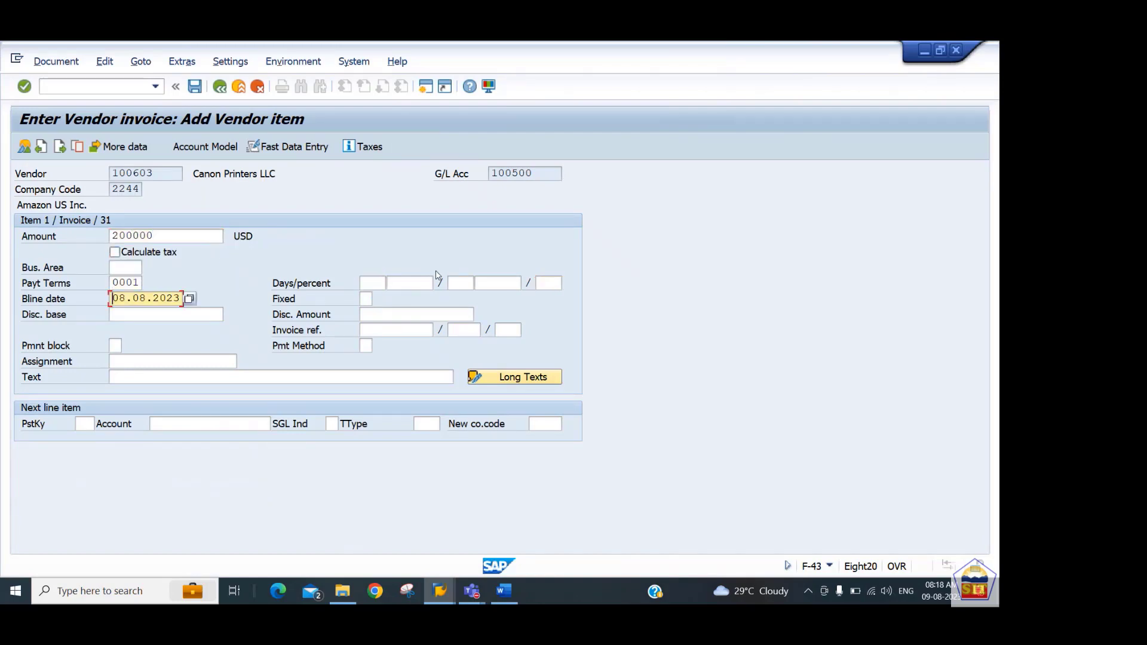
key("Tab")
key("Tab")
key("Tab")
key("Tab")
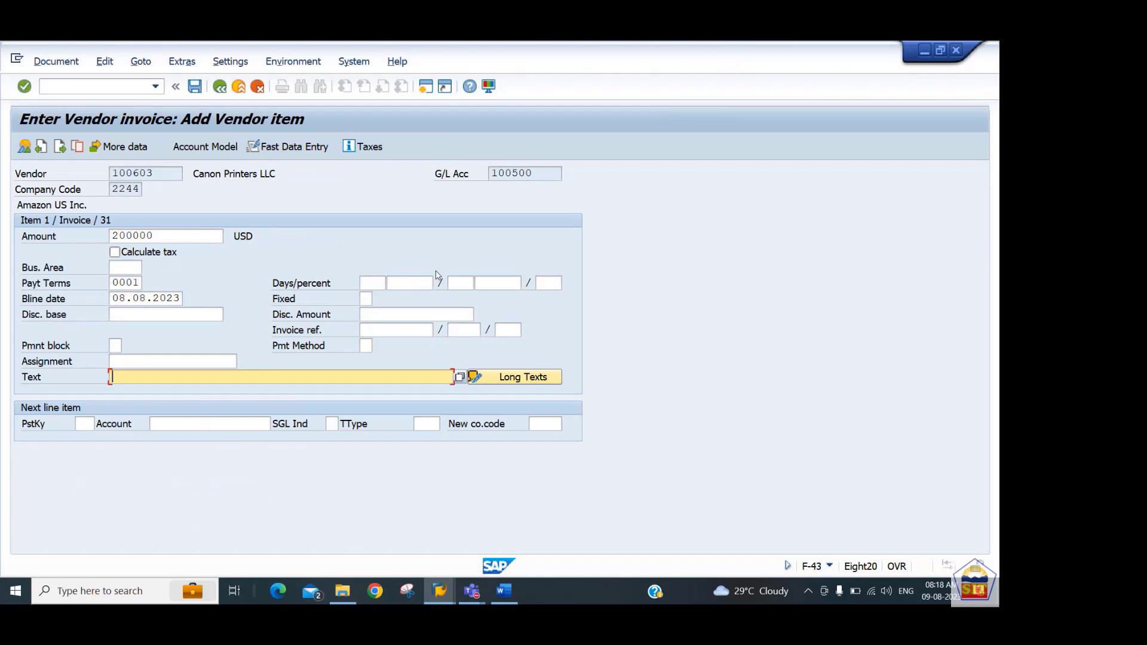
type("purc")
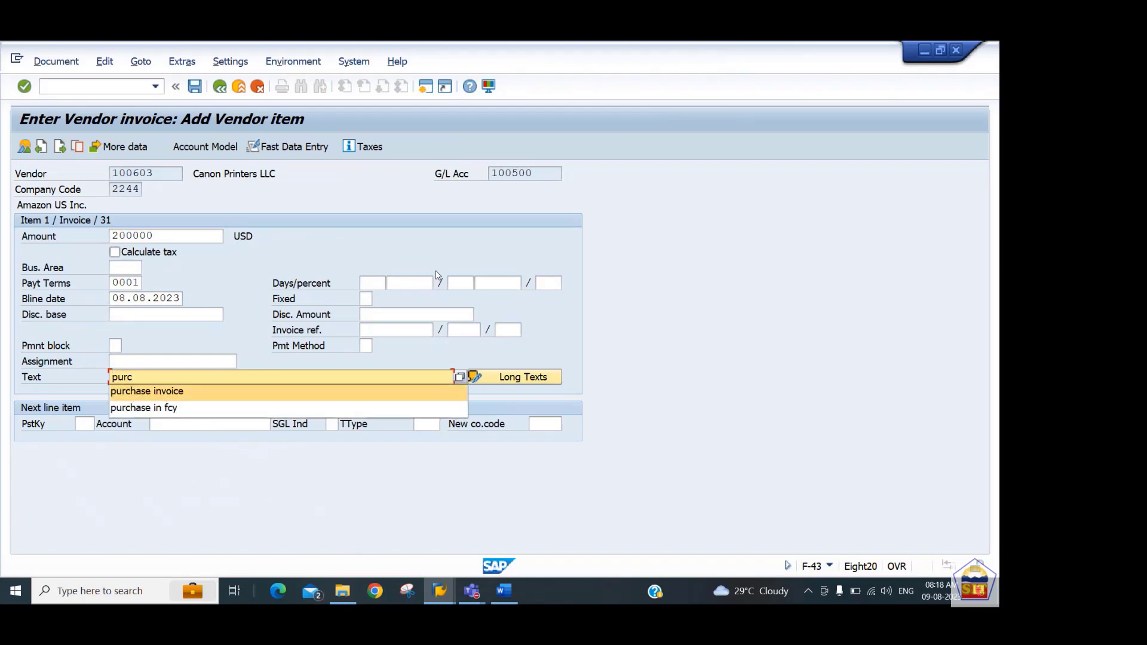
key("Return")
- Set posting key 40 and G/L account 400000 for the next line item
key("Tab")
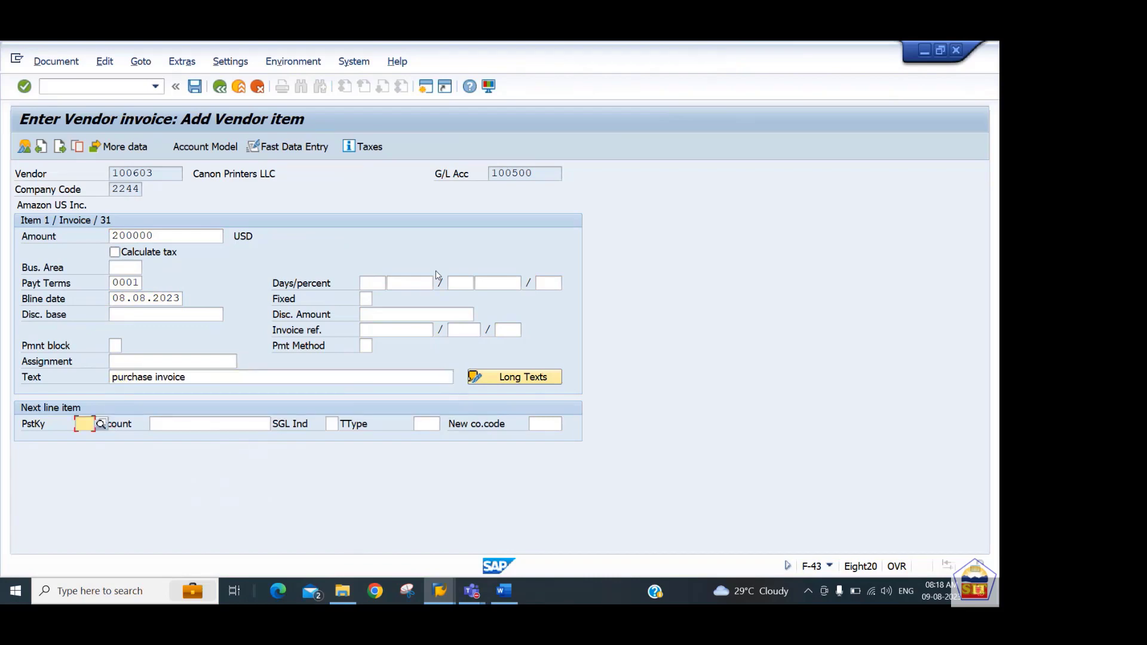
type("40")
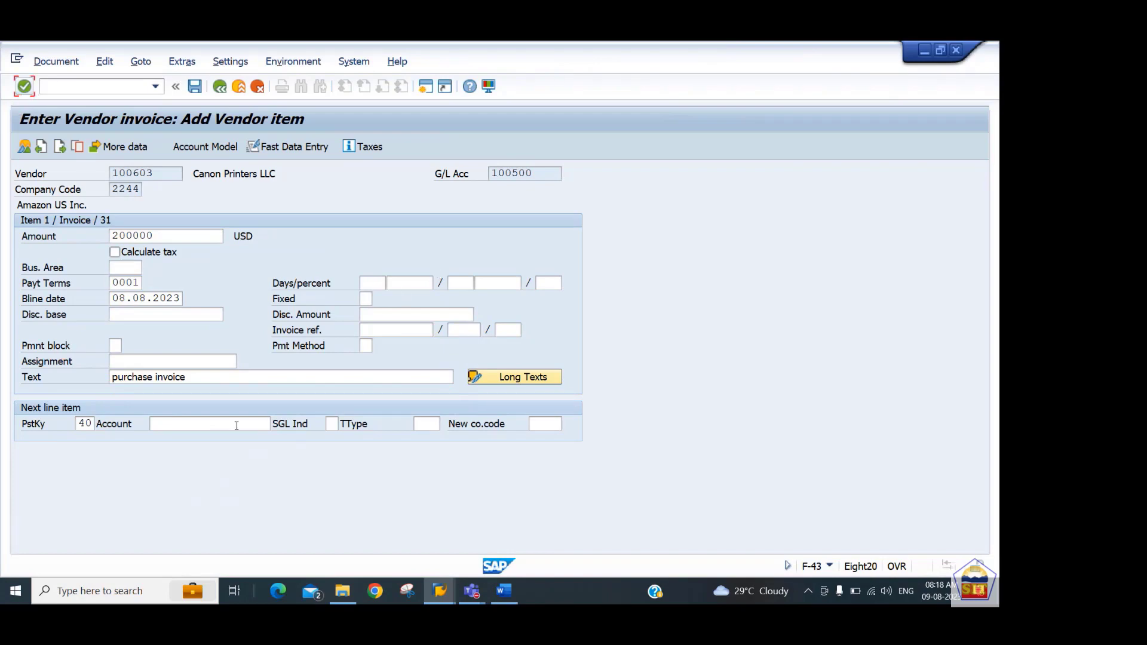
left_click(236, 426)
type("4")
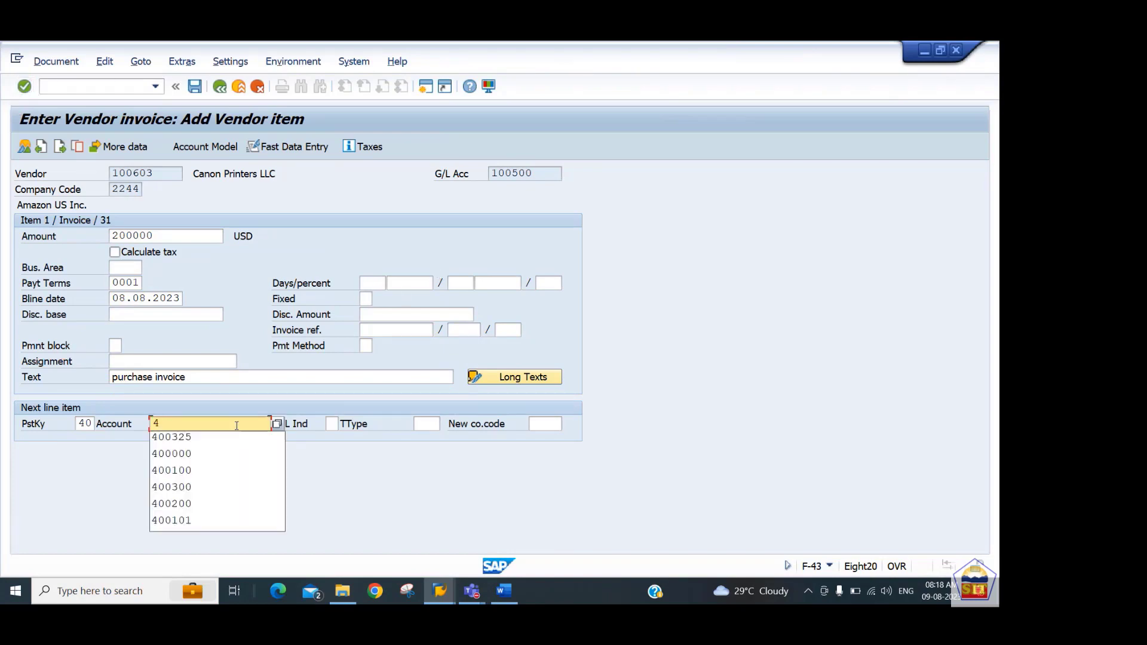
type("00000")
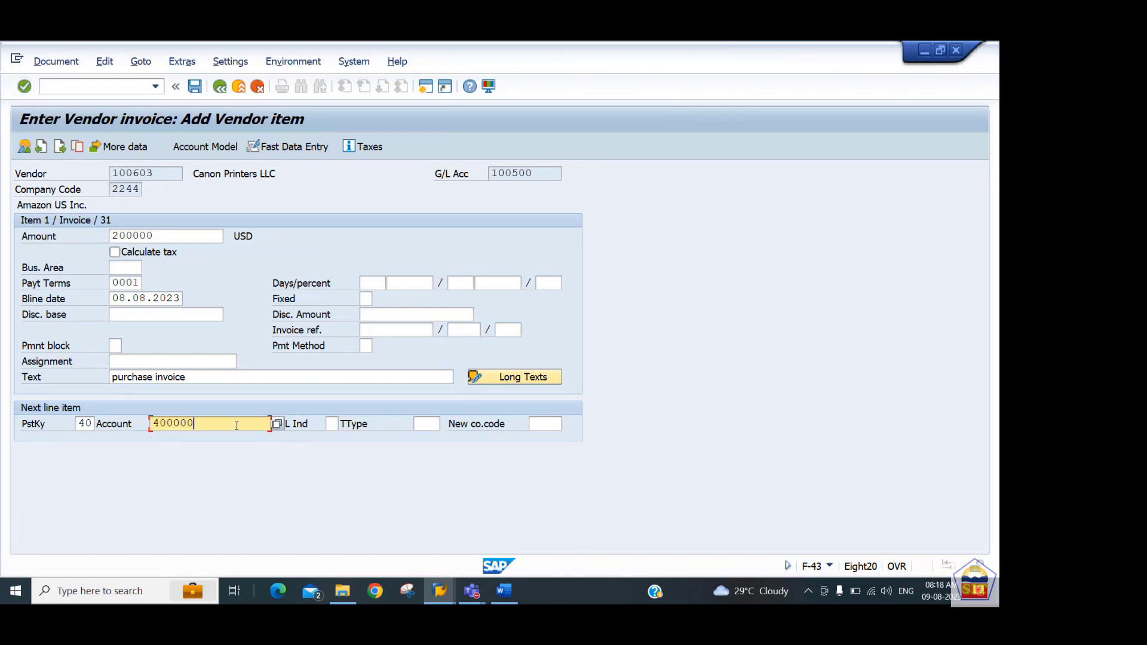
key("Return")
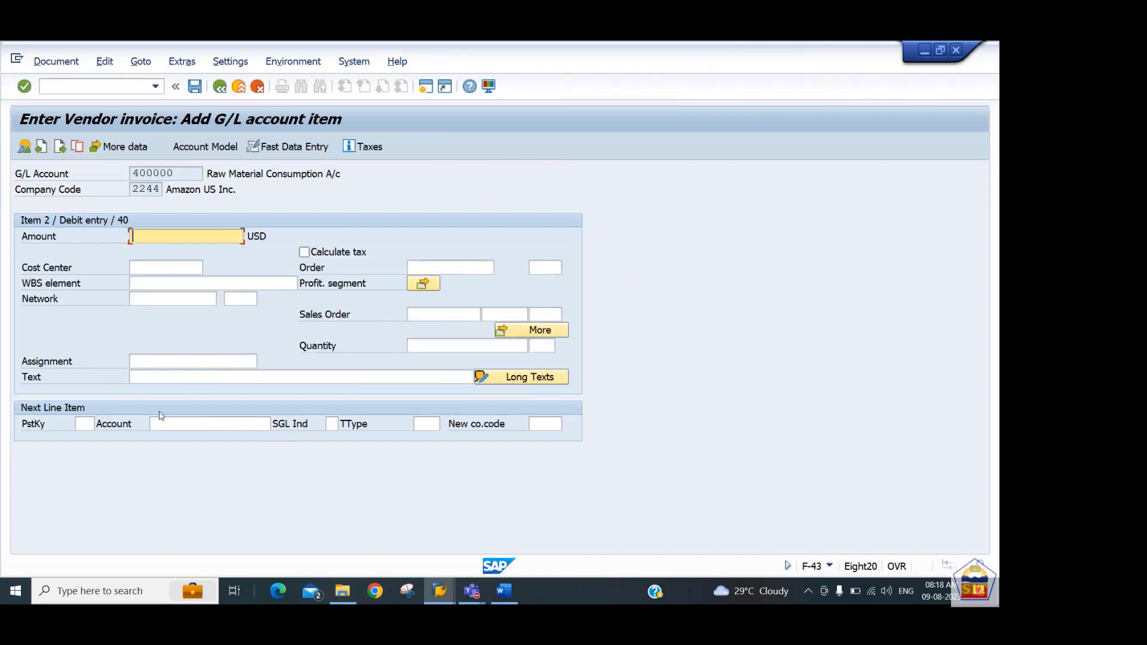
- Enter item 2 as 150000 to cost center 440101 with text 'purchase invoice'
type("15")
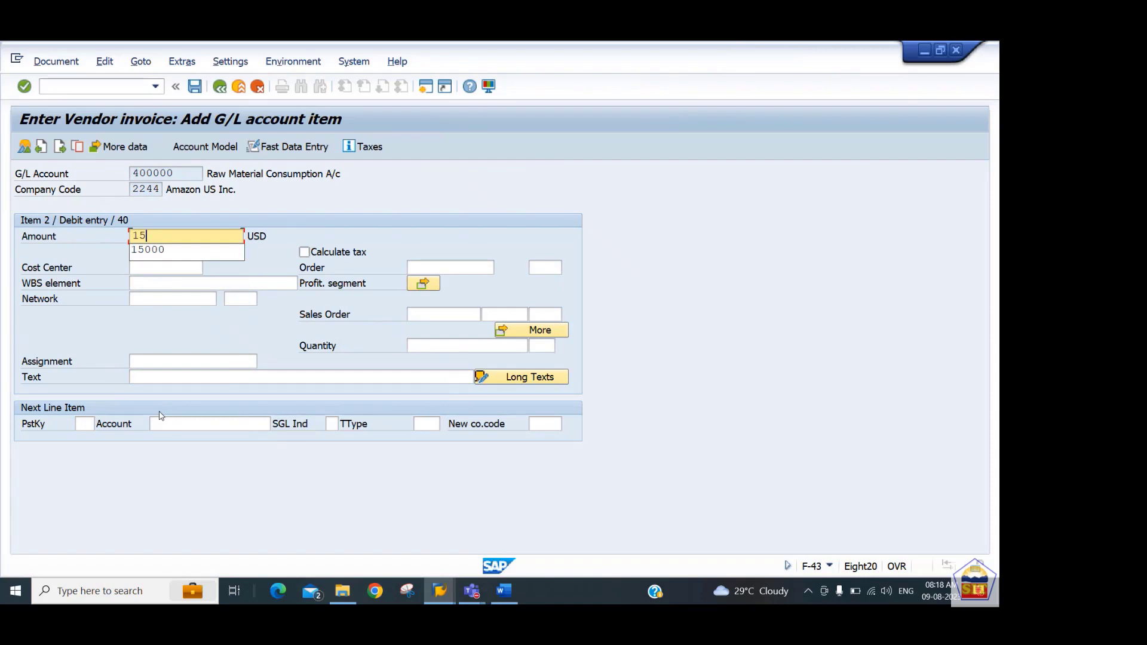
type("0000")
key("Tab")
key("Tab")
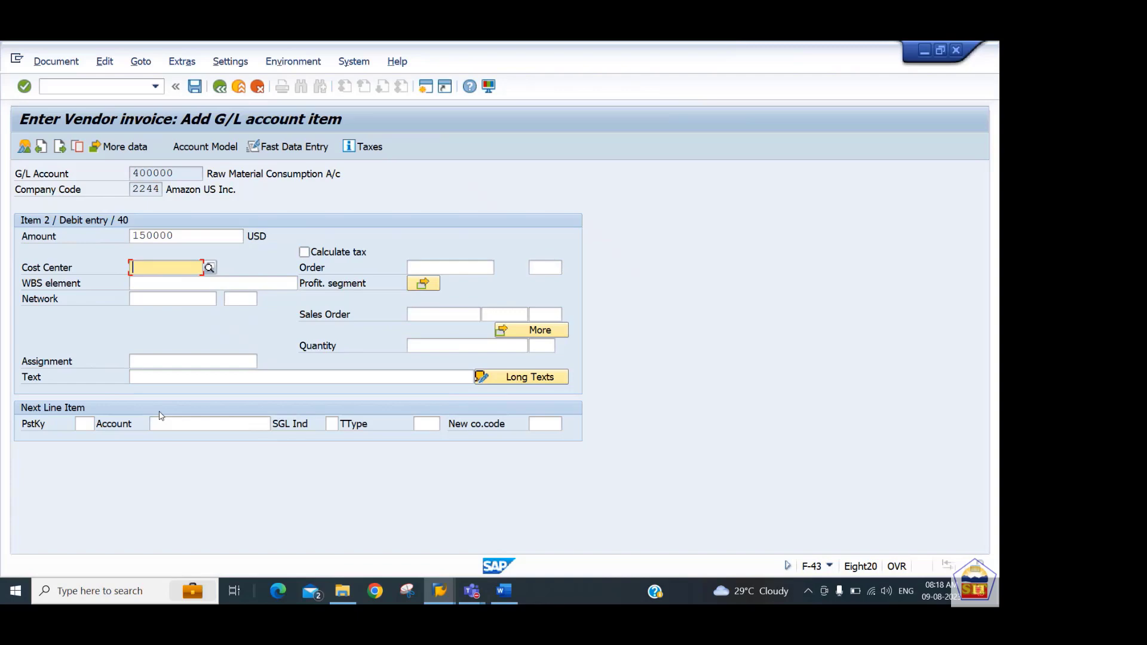
key("Down")
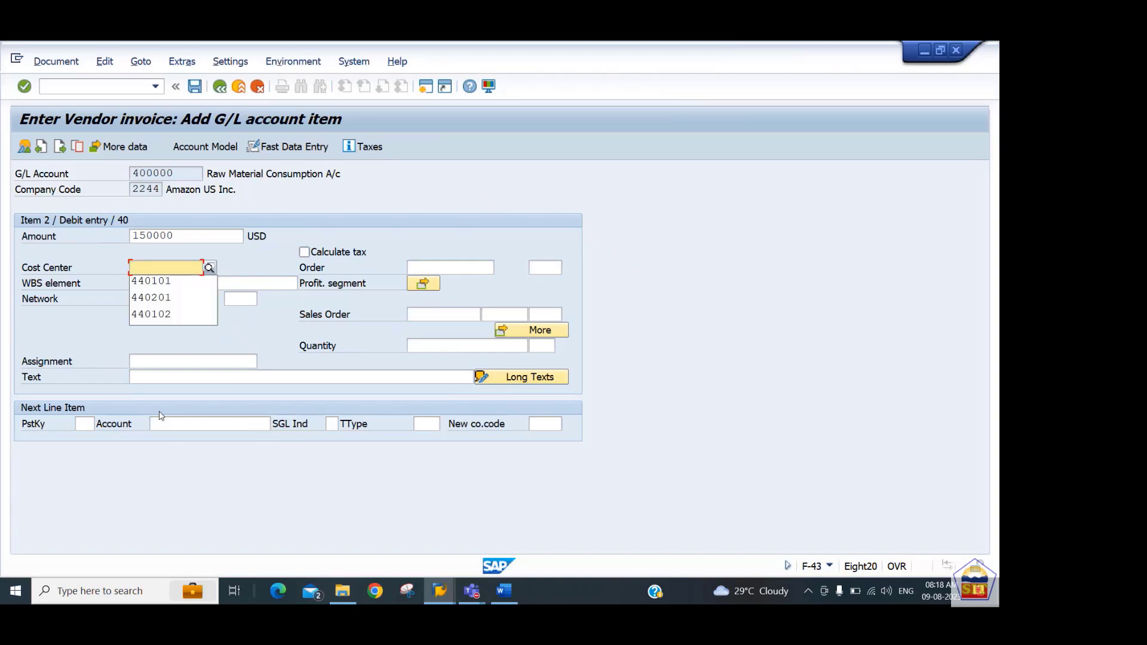
key("Down")
key("Return")
key("Tab")
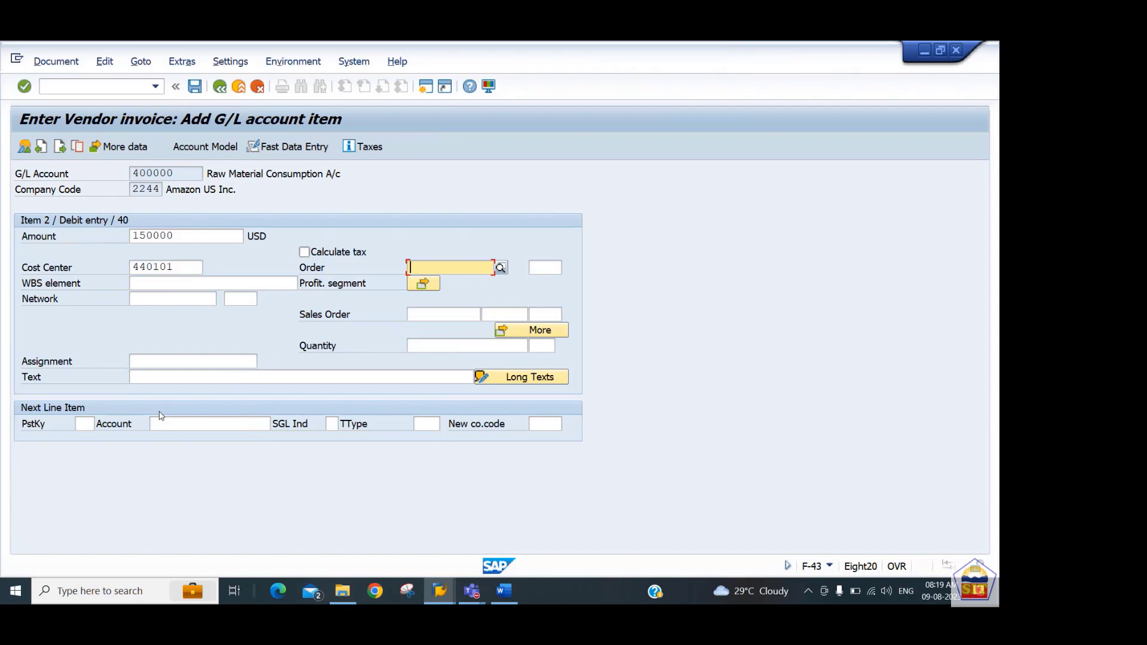
key("Tab")
key("Tab")
key("Tab")
key("Tab")
key("Tab")
key("Tab")
key("Tab")
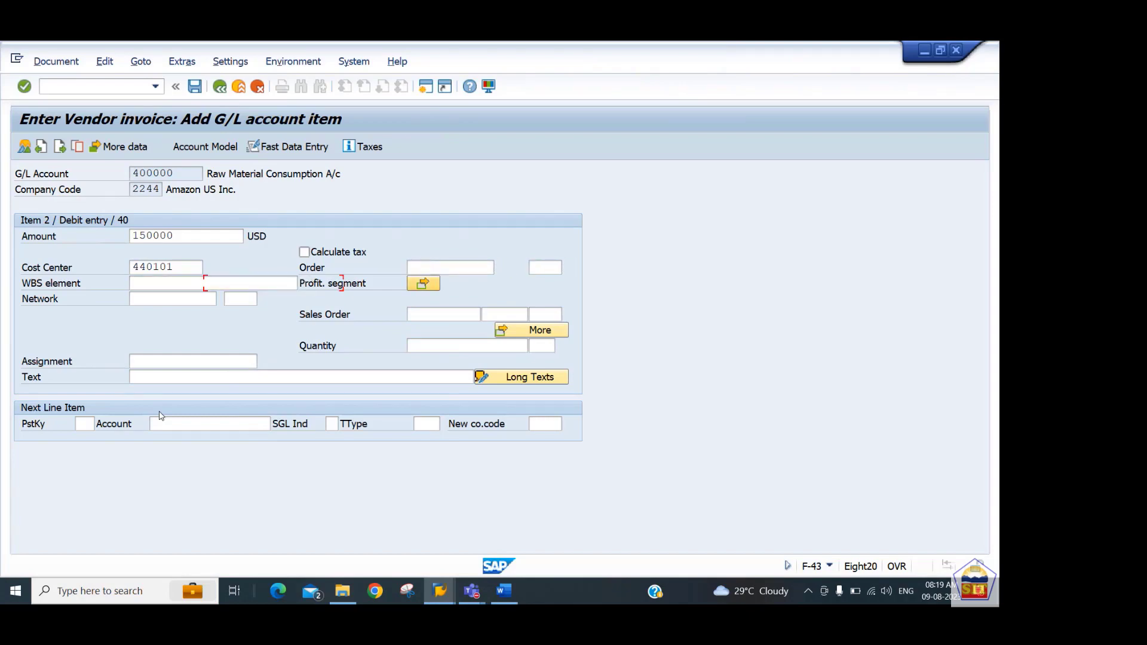
key("Tab")
key("Tab")
key("Tab")
key("Tab")
key("Tab")
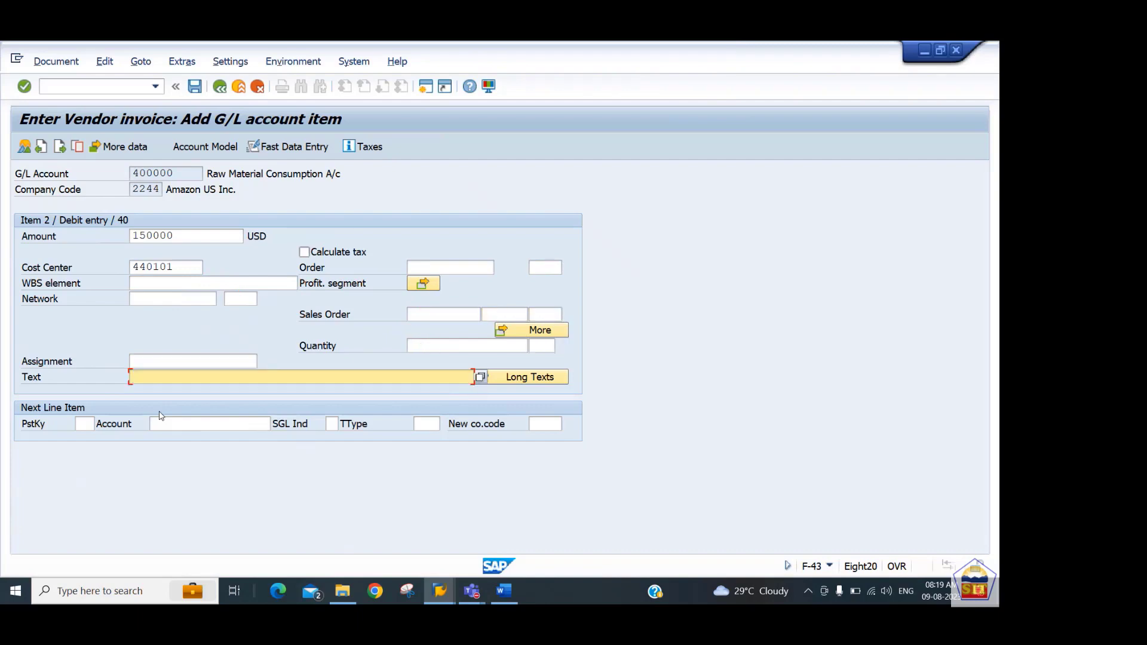
type("pu")
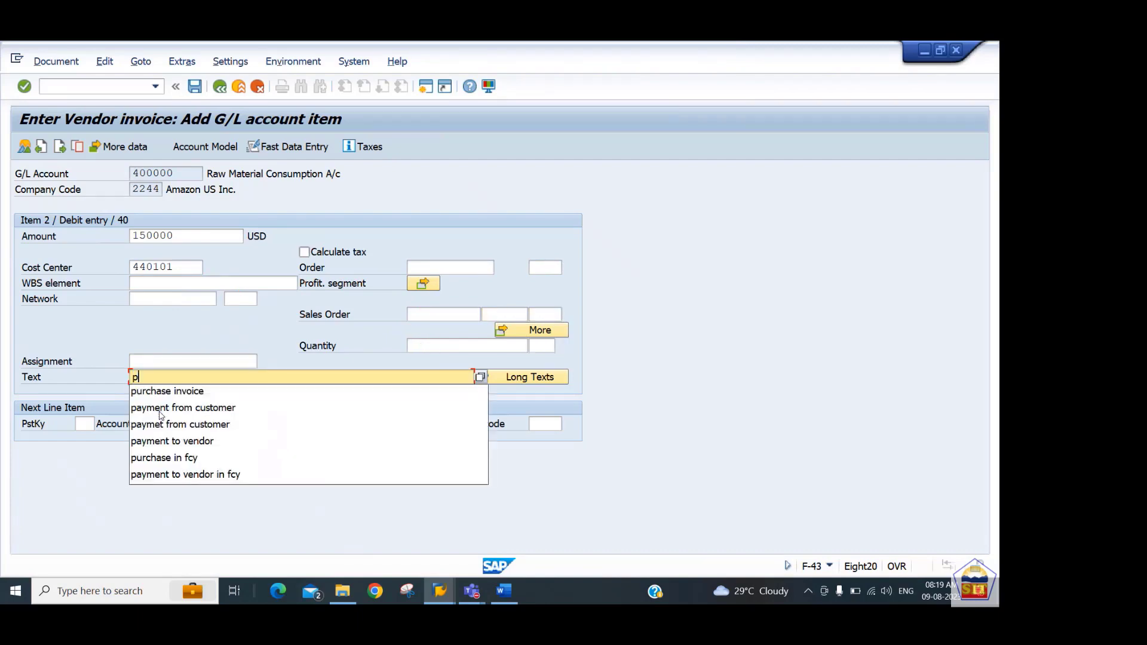
key("Down")
key("Return")
- Set posting key 40 and account 400000 for item 3
key("Tab")
key("Tab")
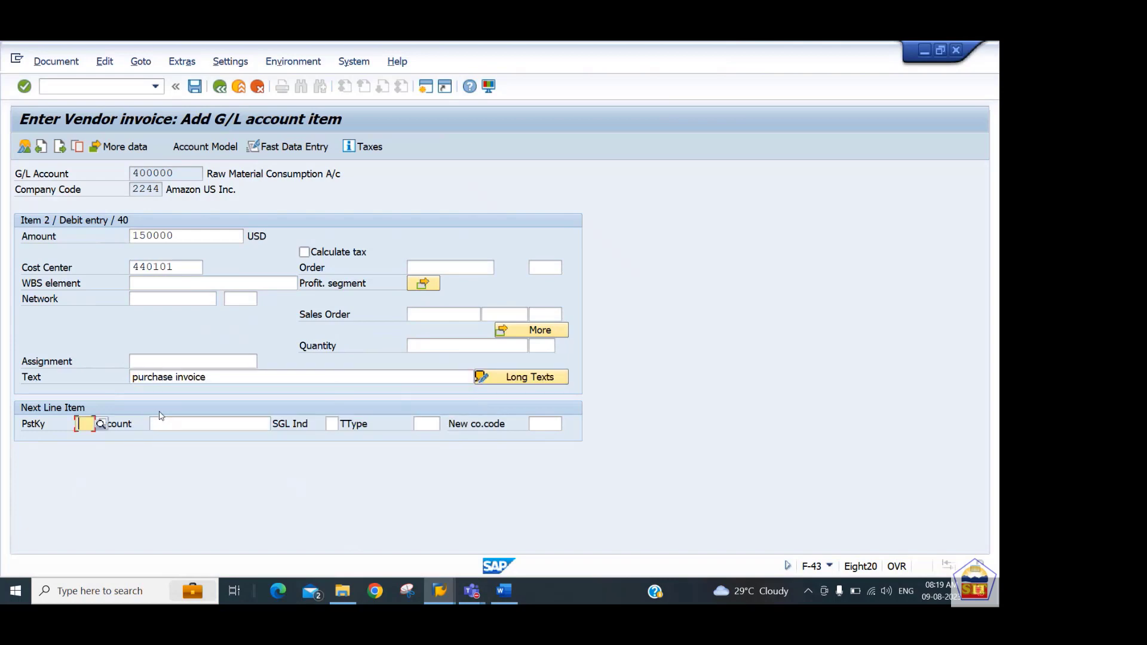
type("40")
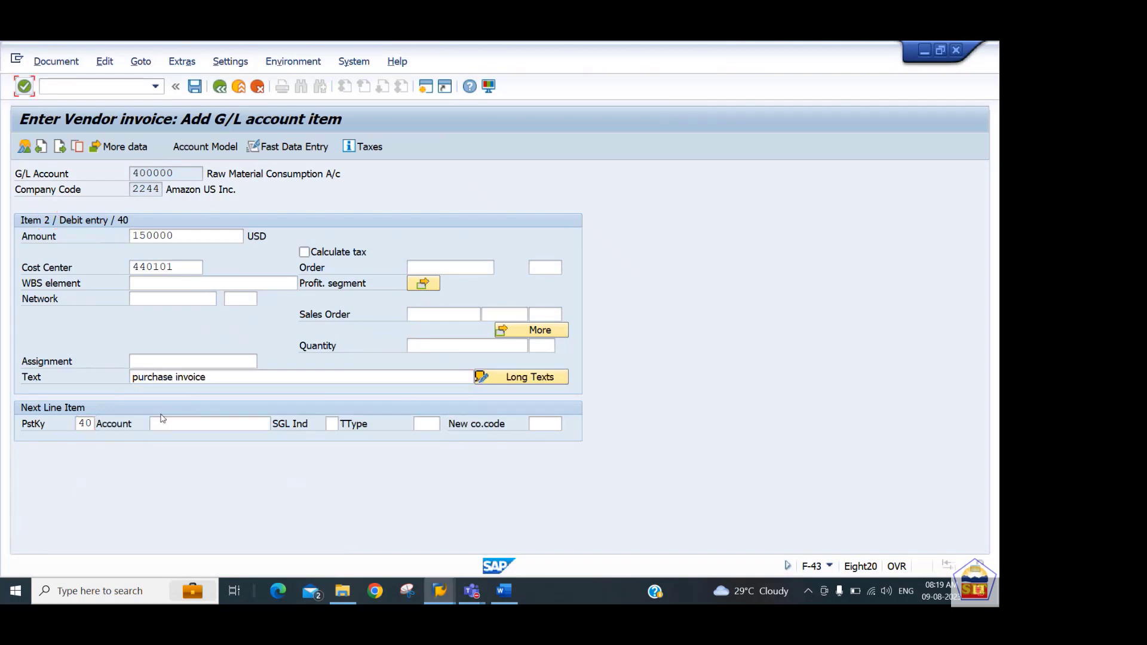
left_click(167, 423)
left_click(167, 423)
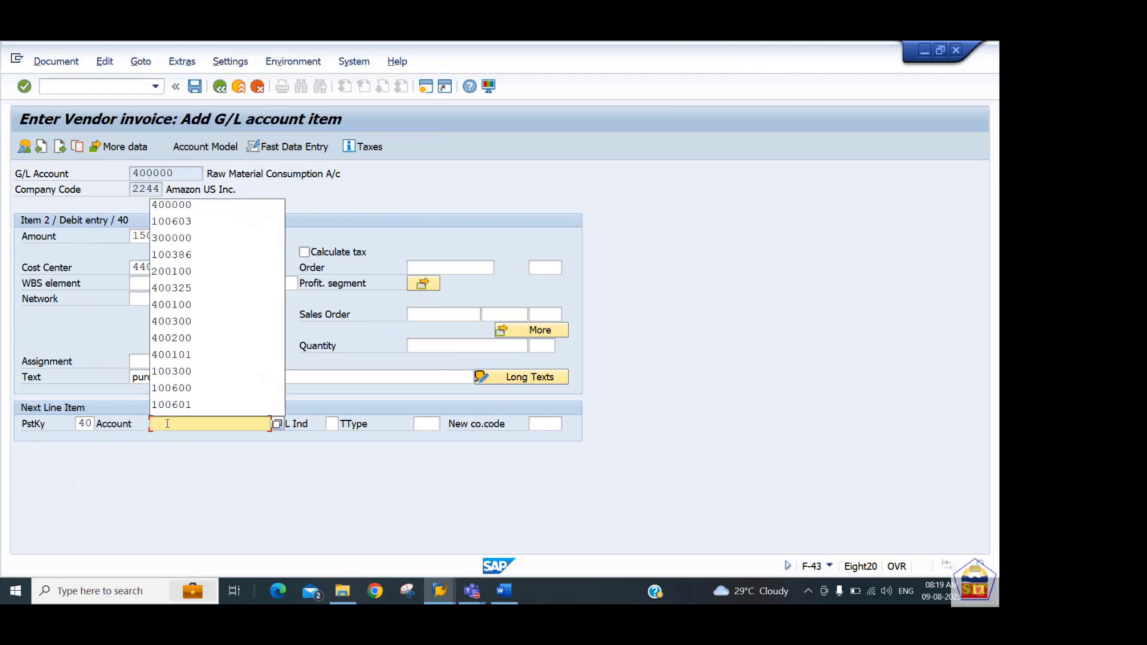
key("Down")
key("Return")
key("Return")
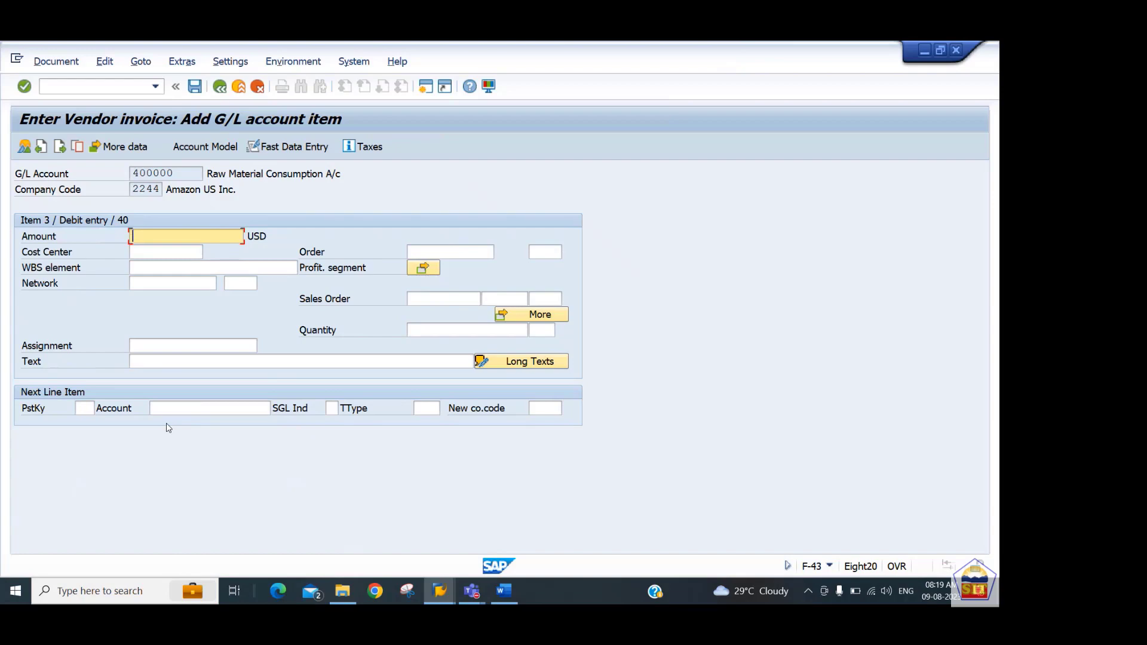
- Enter 50000 for item 3 and assign it to cost center 440201
type("50000")
key("Tab")
key("Tab")
key("shift+Tab")
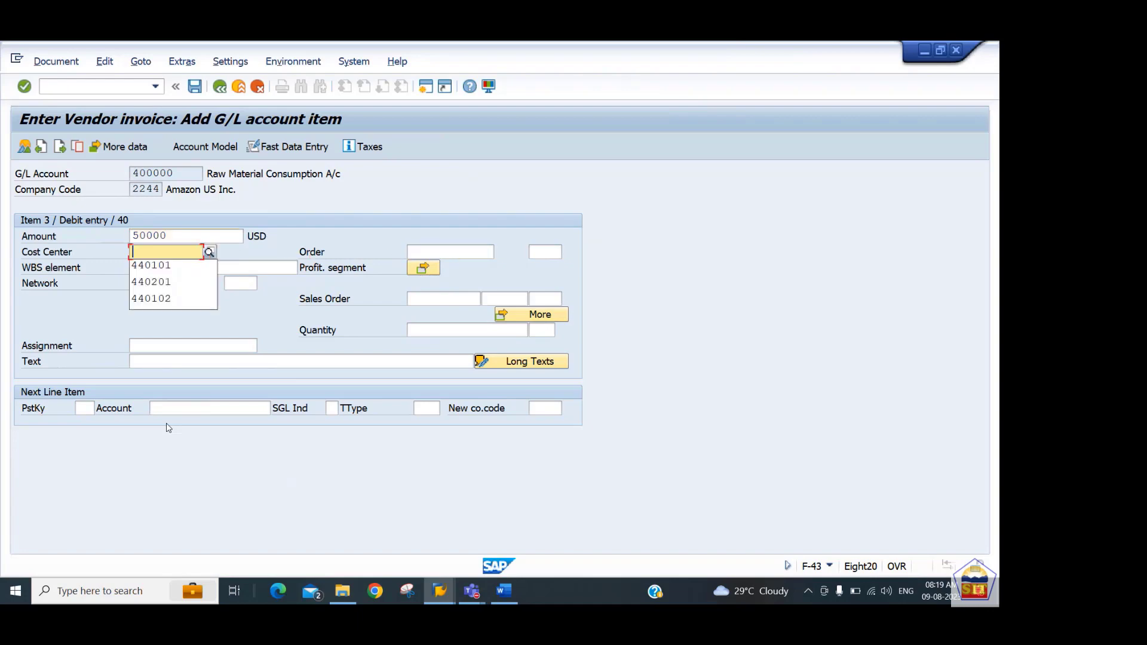
key("Down")
key("Down")
key("Up")
key("Up")
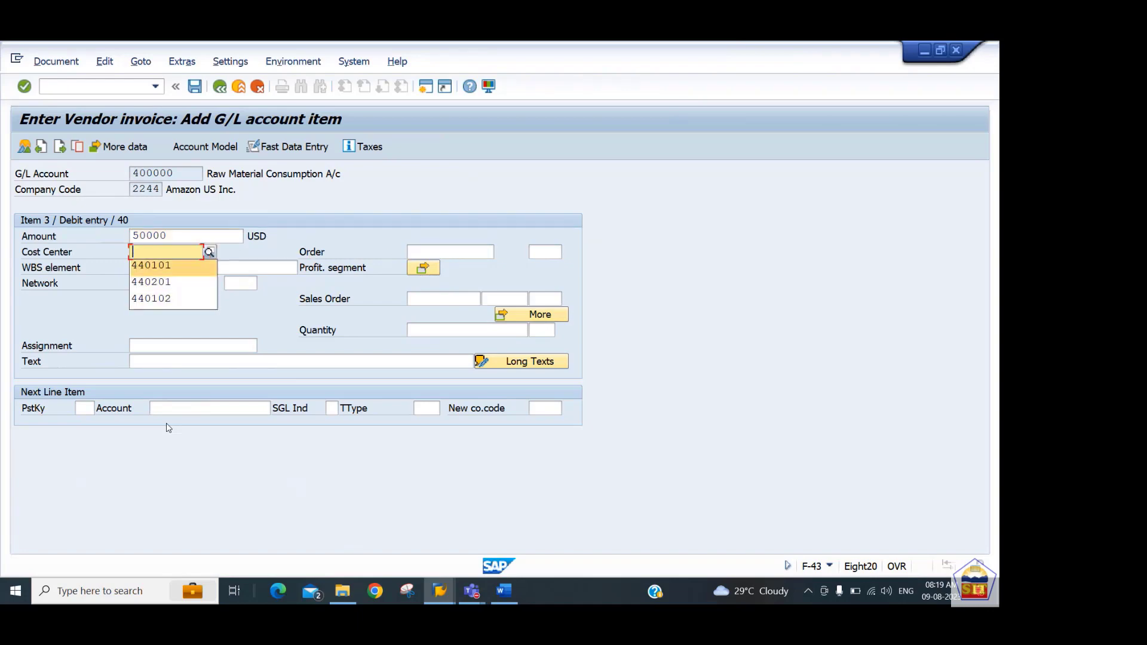
key("Tab")
key("BackSpace")
key("BackSpace")
key("BackSpace")
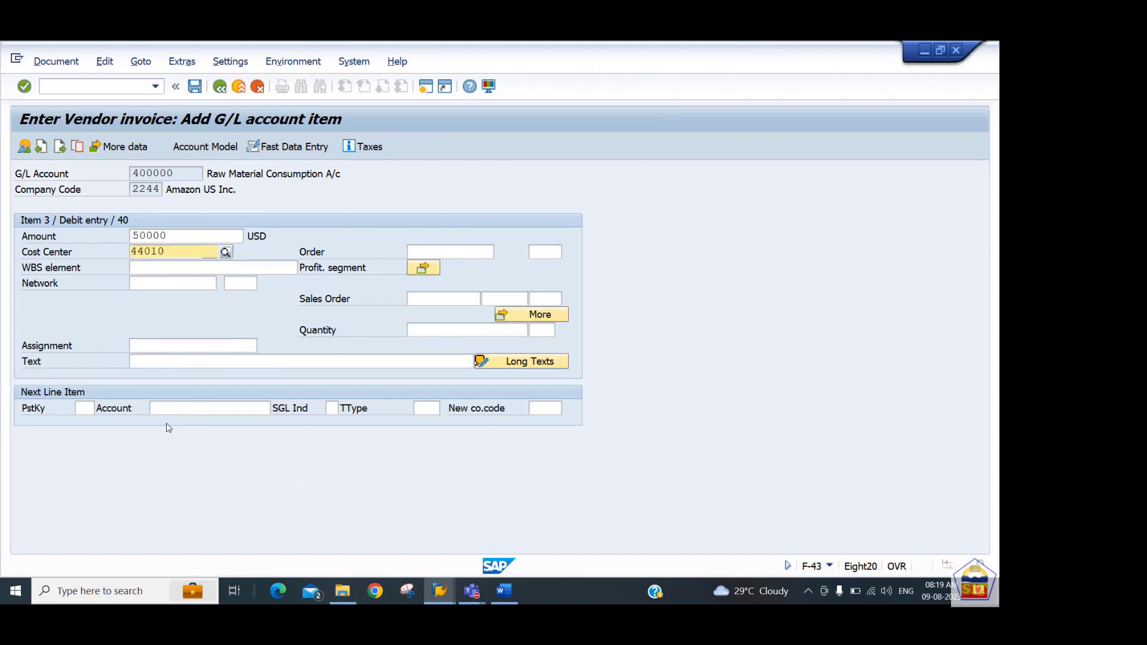
type("201")
key("F4")
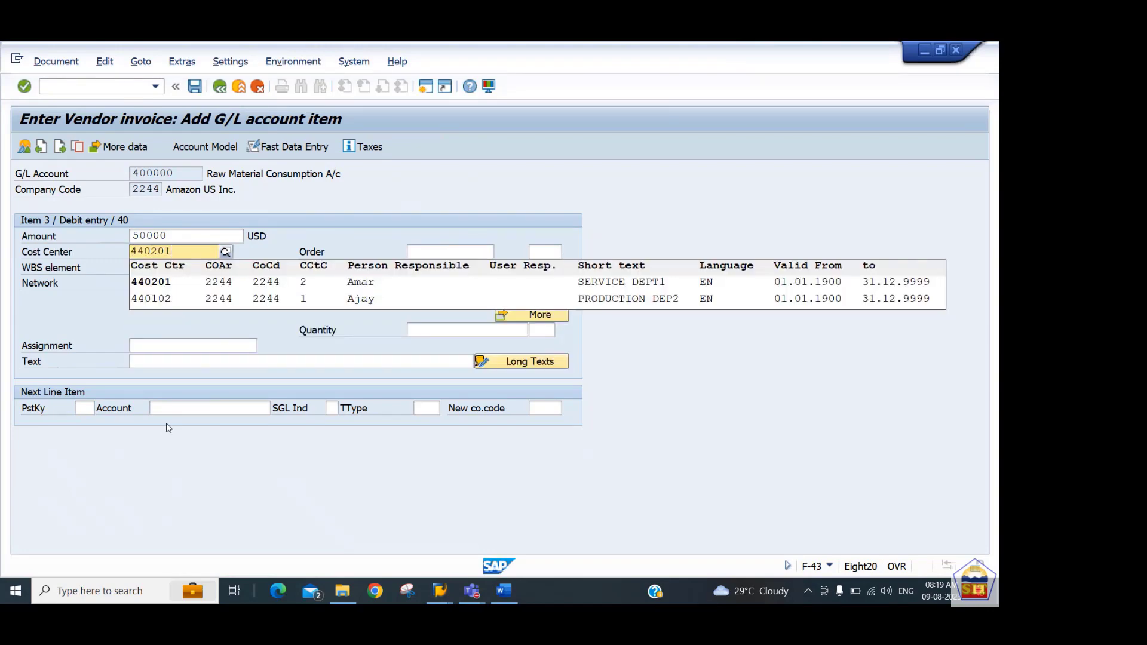
key("Return")
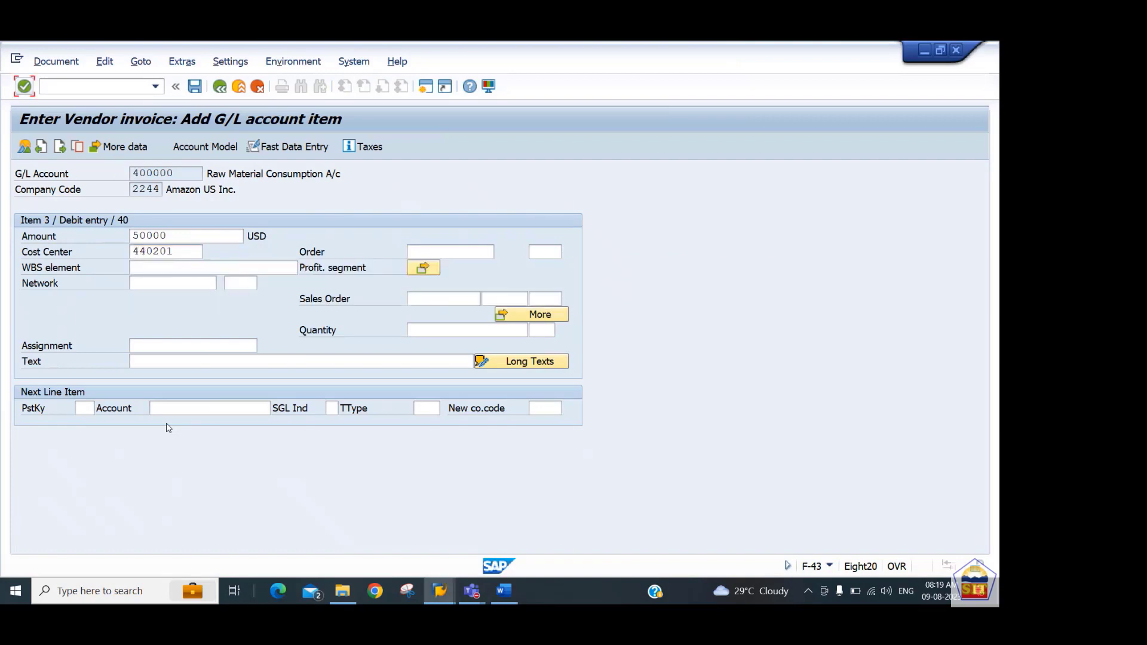
- Fill item 3's text with '+' and show the three-item document overview
left_click(187, 364)
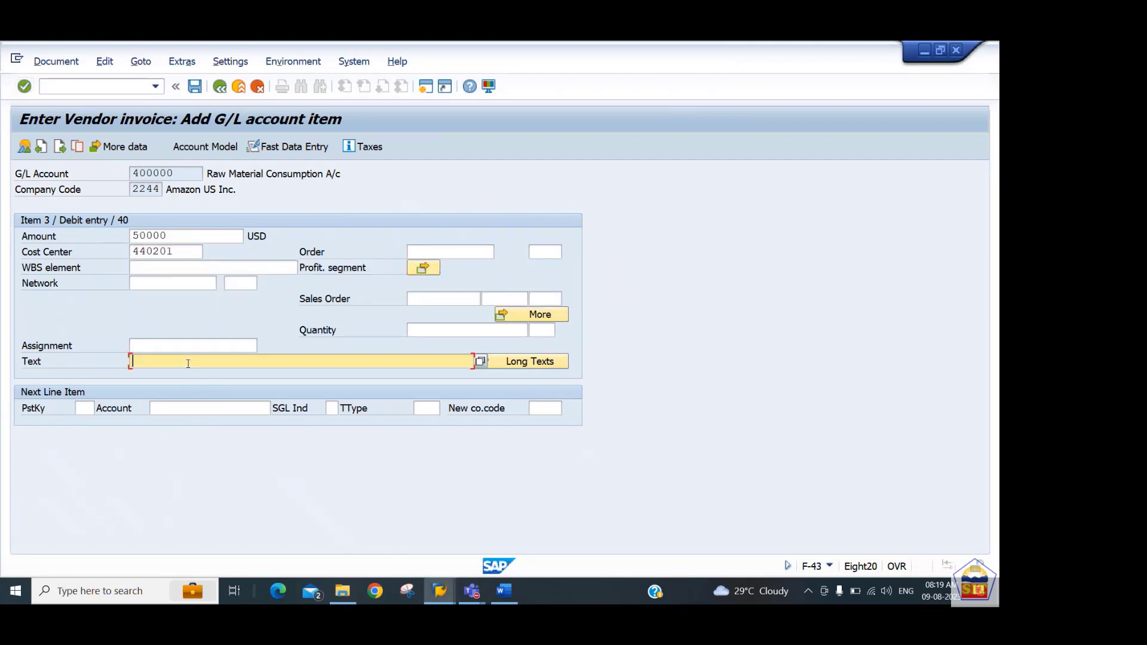
type("+")
left_click(24, 148)
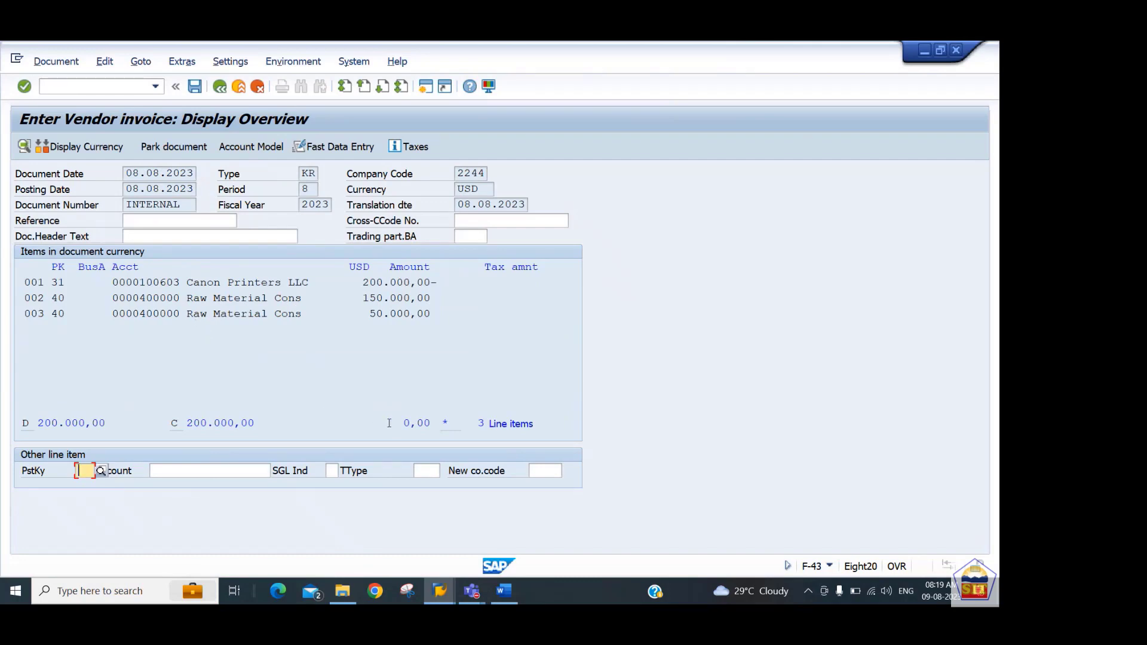
- Confirm the 0,00 balance and post the vendor invoice in company code 2244
double_click(418, 422)
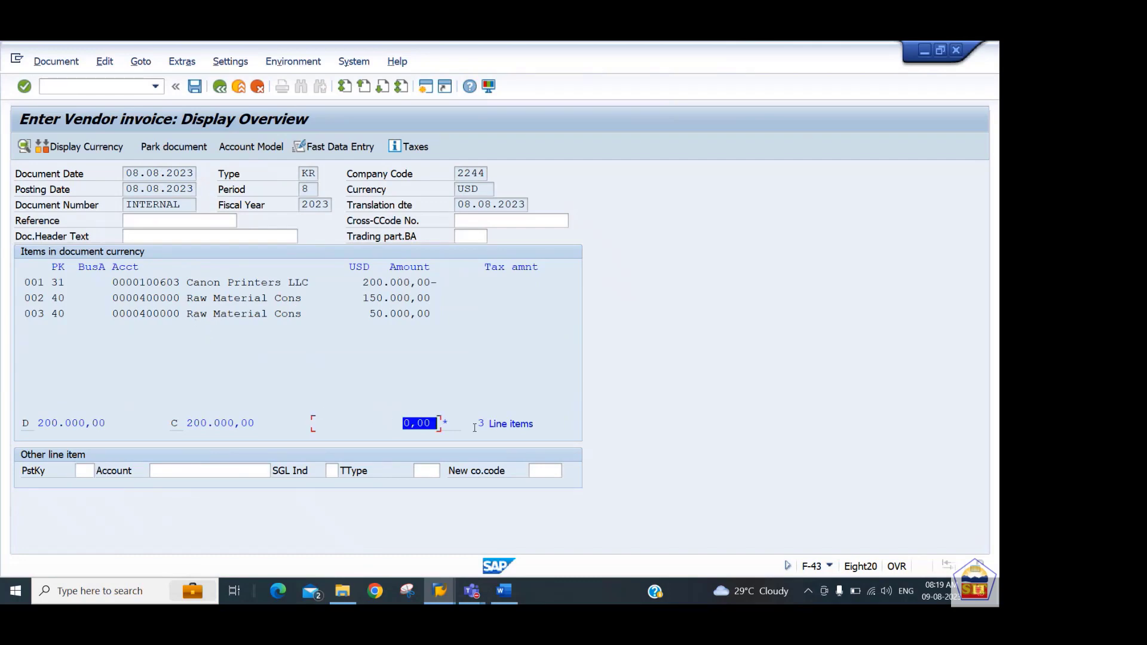
left_click(174, 423)
left_click(194, 87)
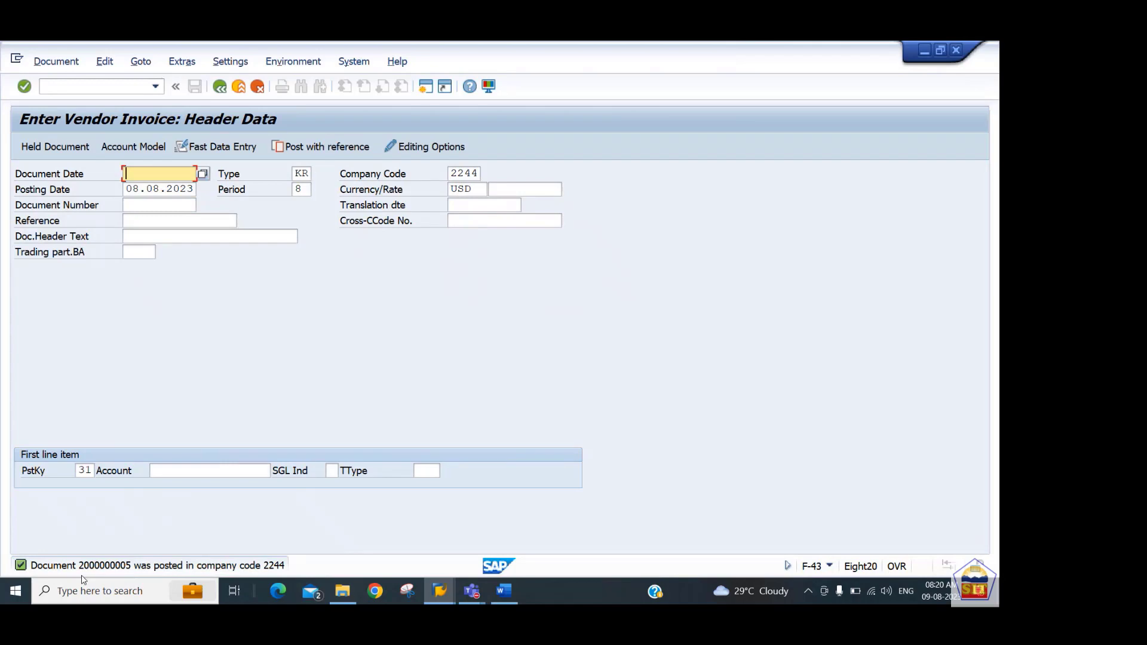
left_click(51, 62)
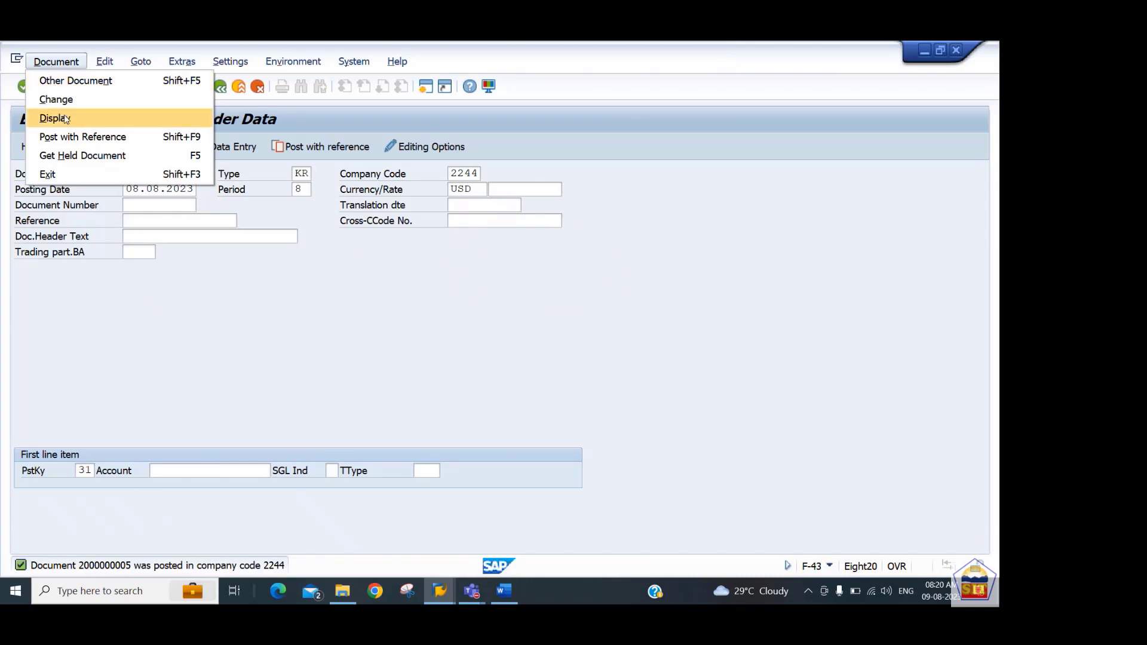
left_click(65, 118)
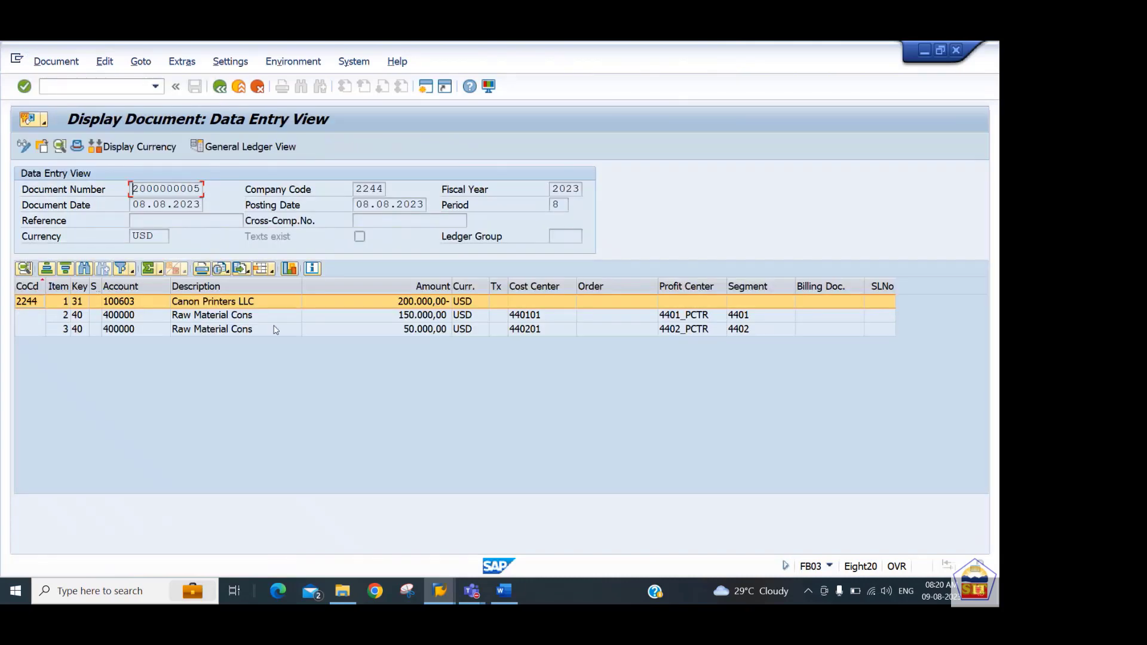
left_click(425, 318)
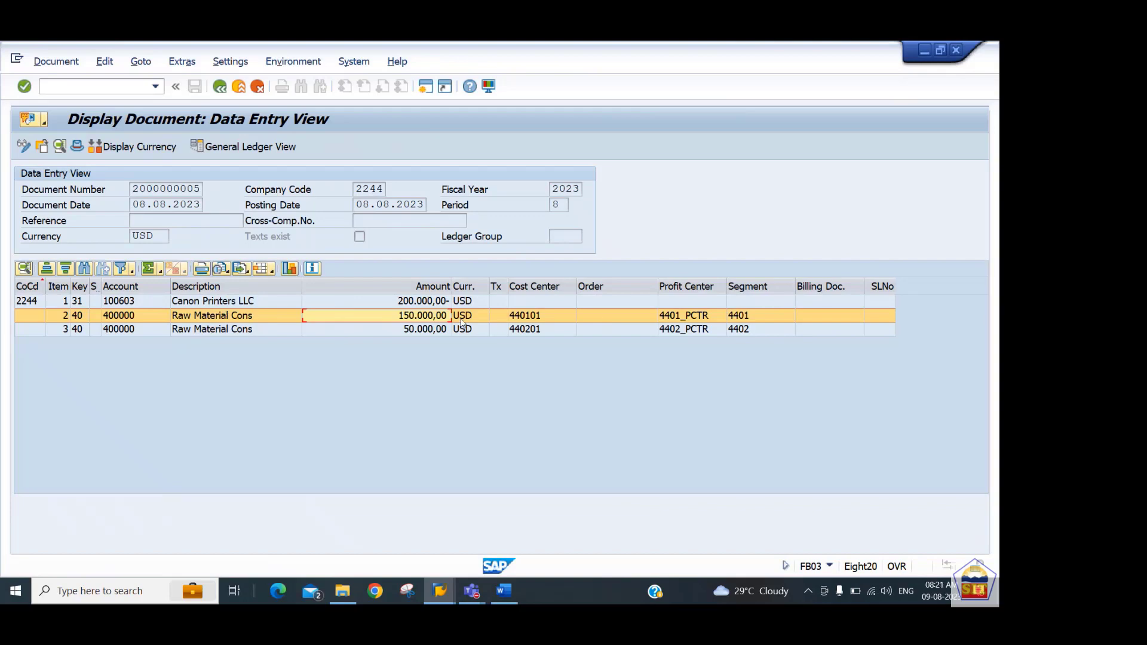
left_click(503, 304)
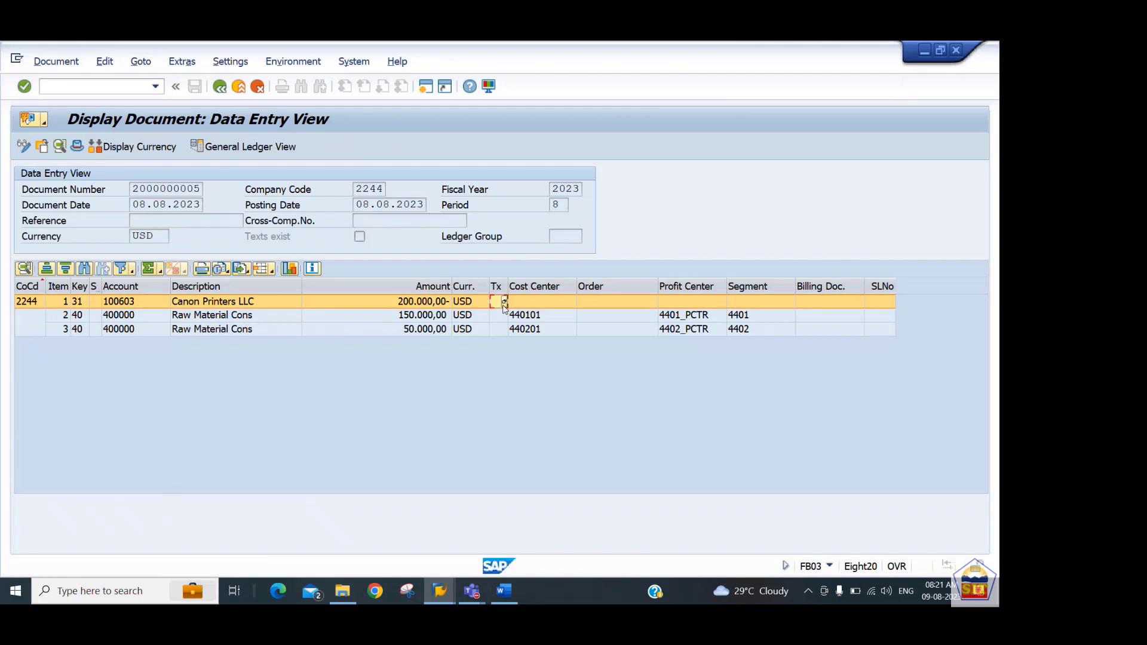
left_click(440, 318)
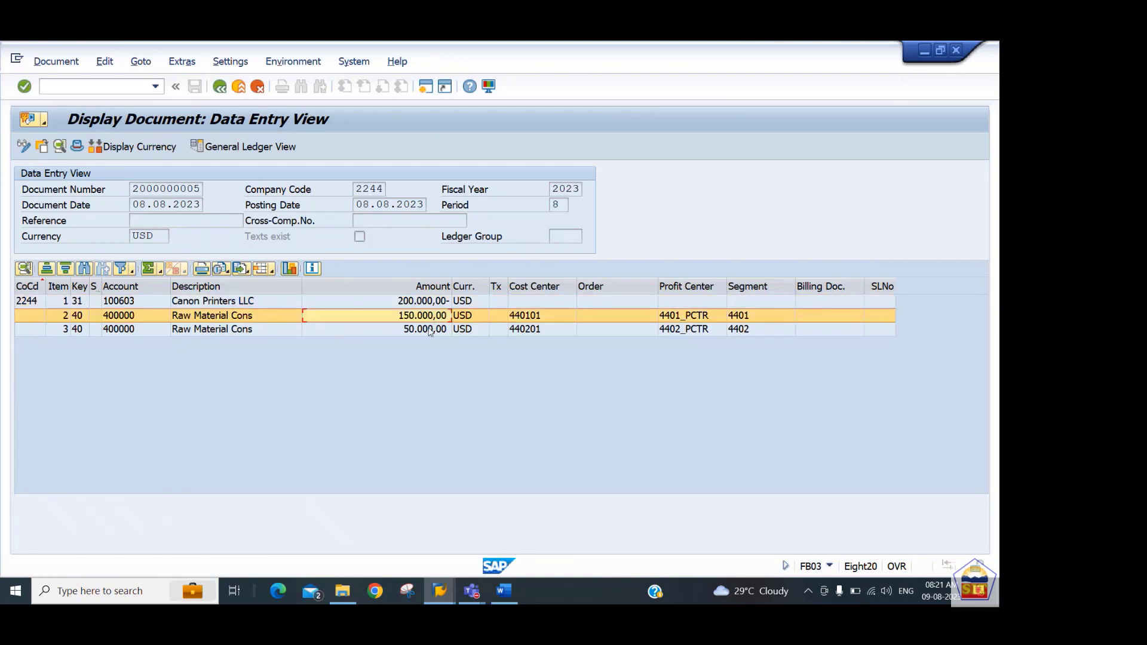
left_click(426, 331)
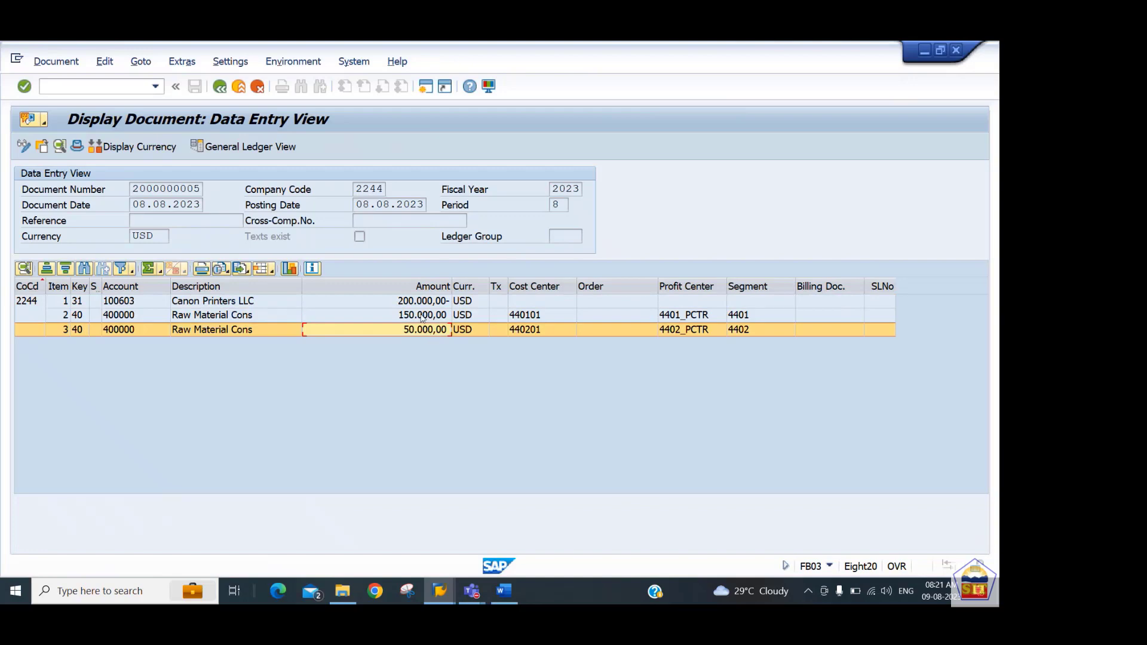
left_click(423, 316)
left_click(426, 330)
left_click(690, 329)
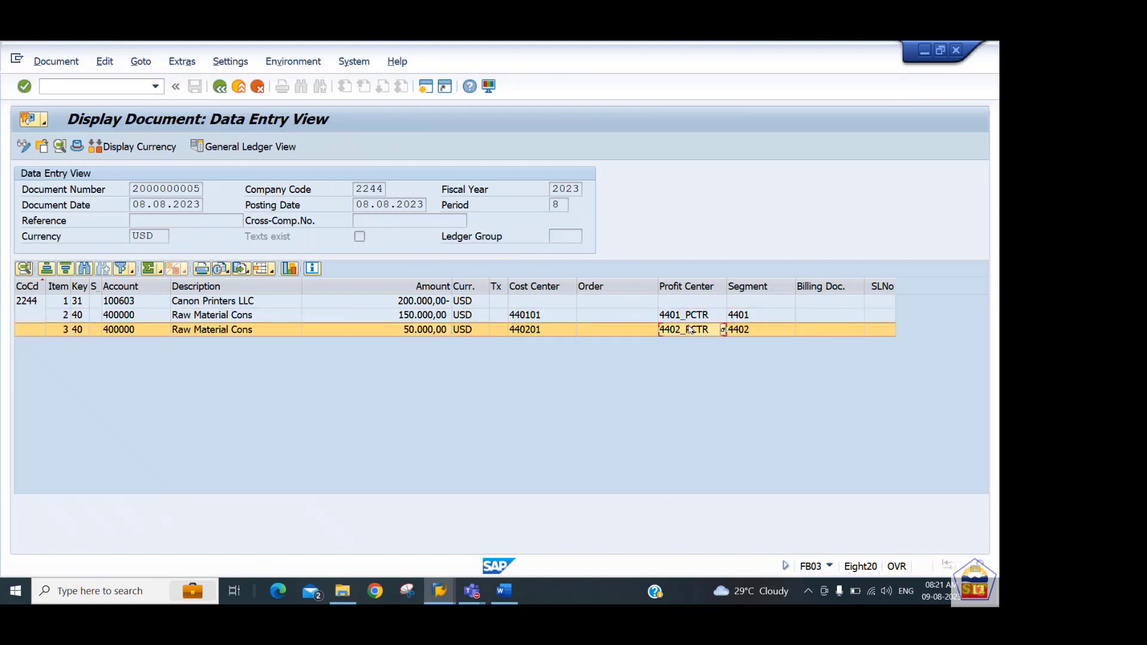
left_click(695, 317)
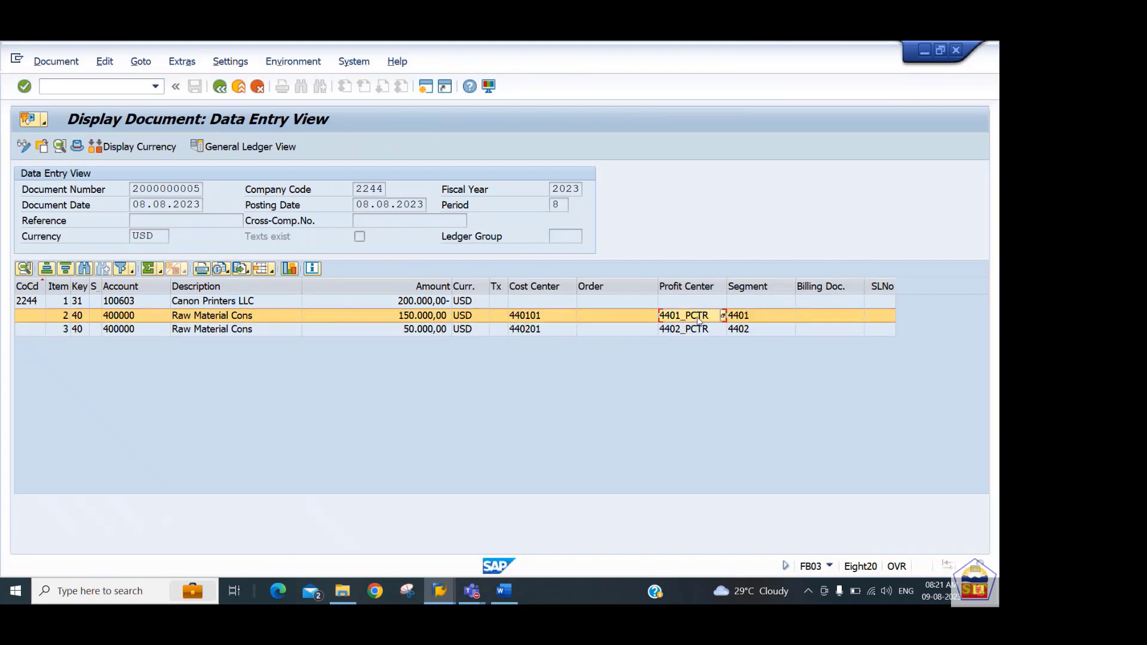
left_click(744, 331)
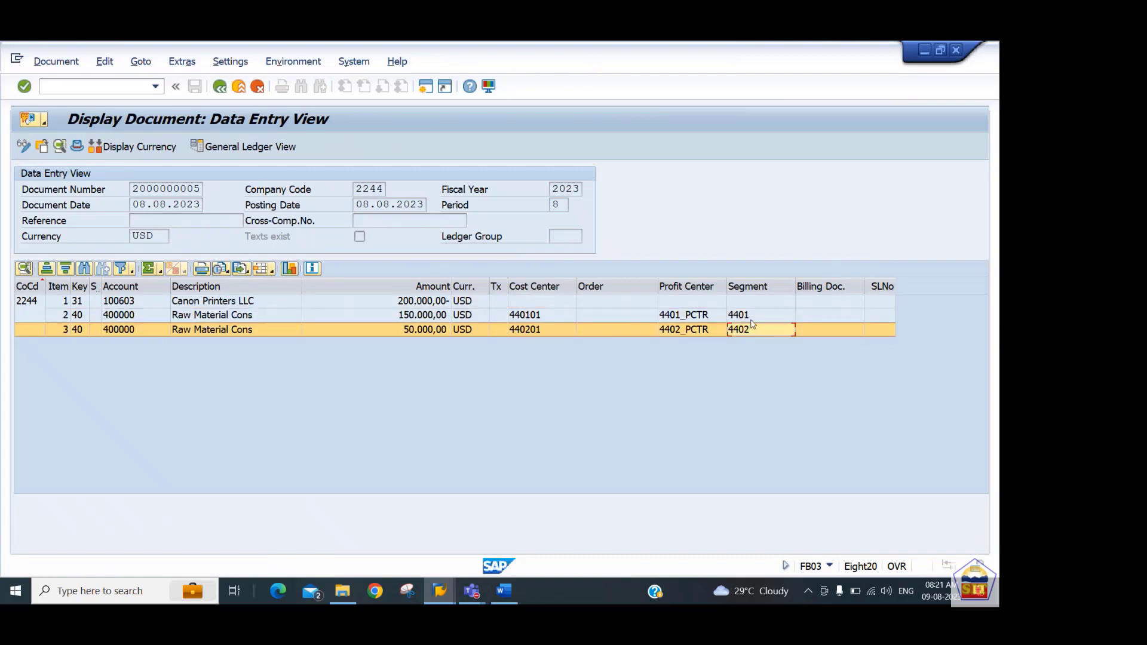
left_click(751, 322)
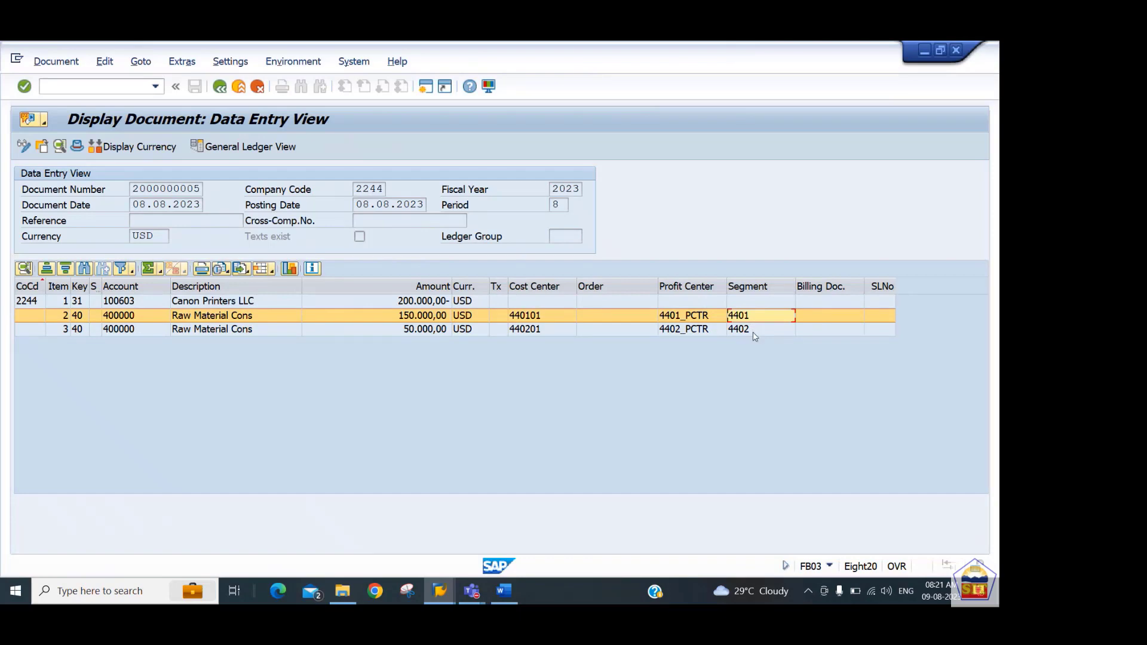
left_click(753, 330)
left_click(753, 322)
left_click(600, 301)
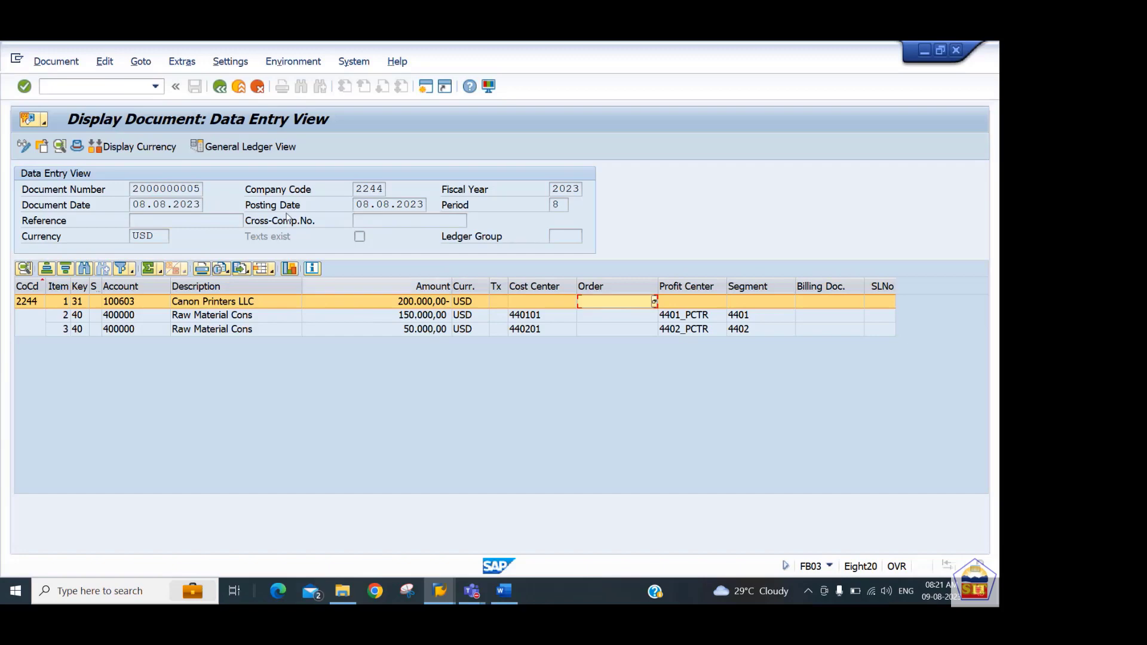
- Switch to the General Ledger View and compare the 150.000,00 and 50.000,00 vendor lines
left_click(248, 147)
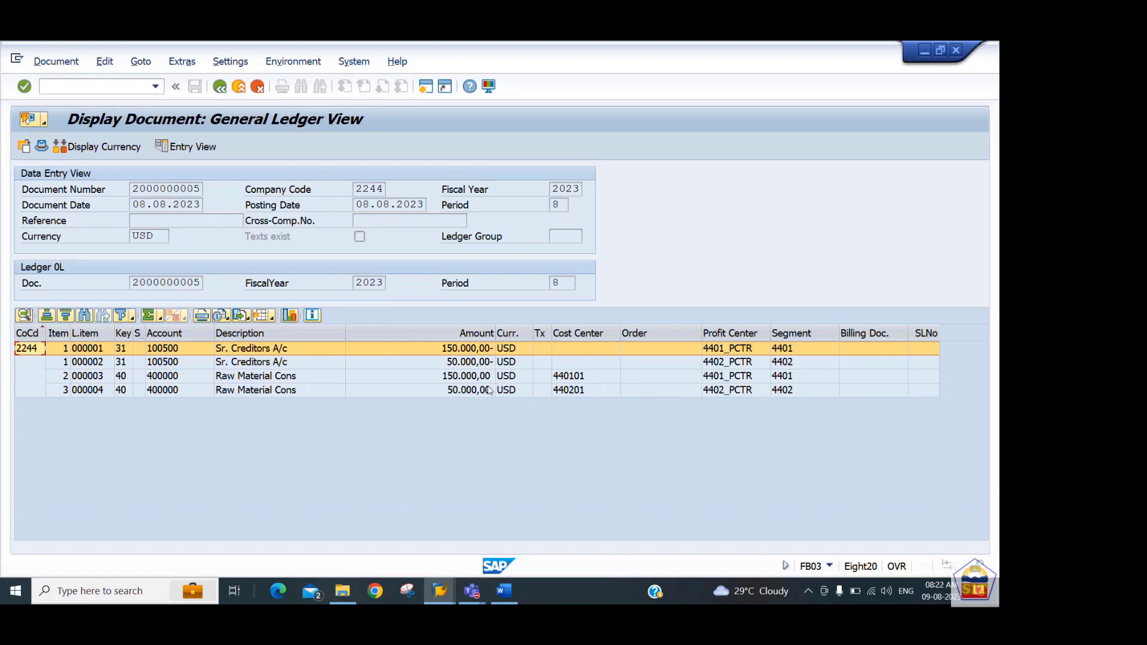
left_click(233, 363)
left_click(232, 353)
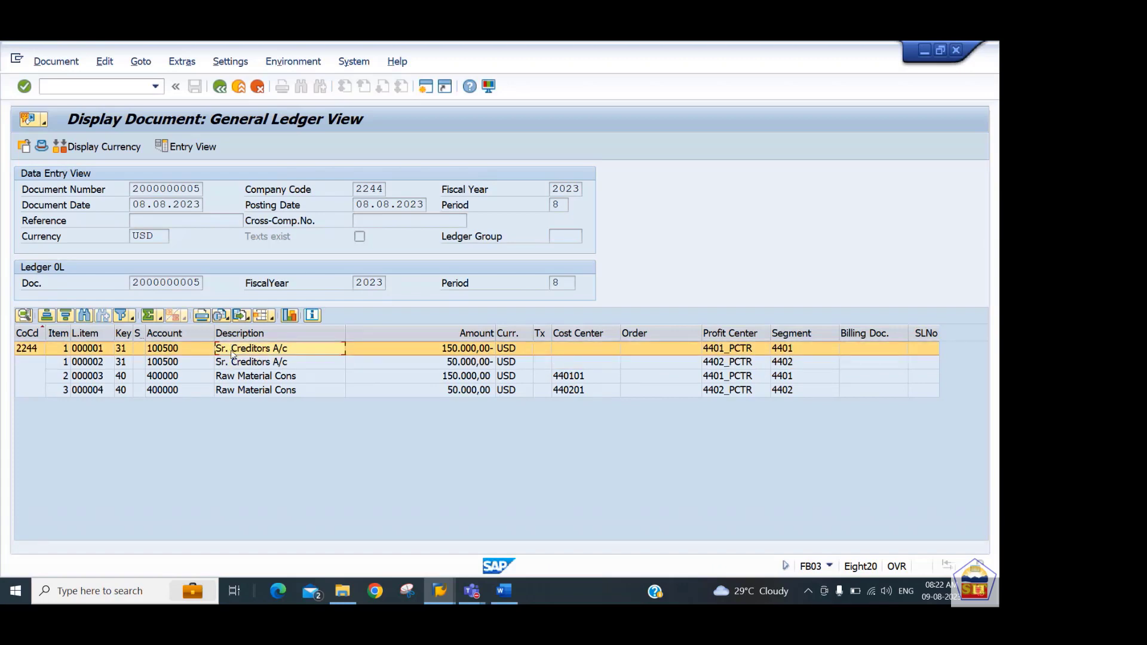
left_click(238, 364)
left_click(238, 353)
- Toggle to Entry View and back, then review the second vendor line on account 100500
left_click(188, 149)
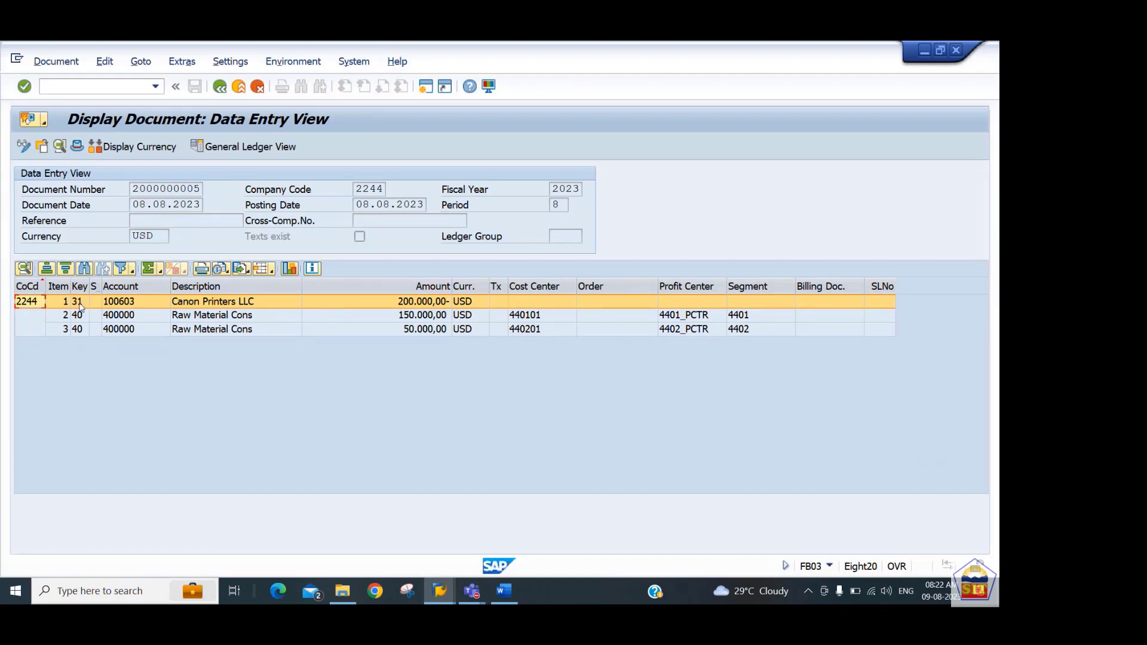
left_click(252, 148)
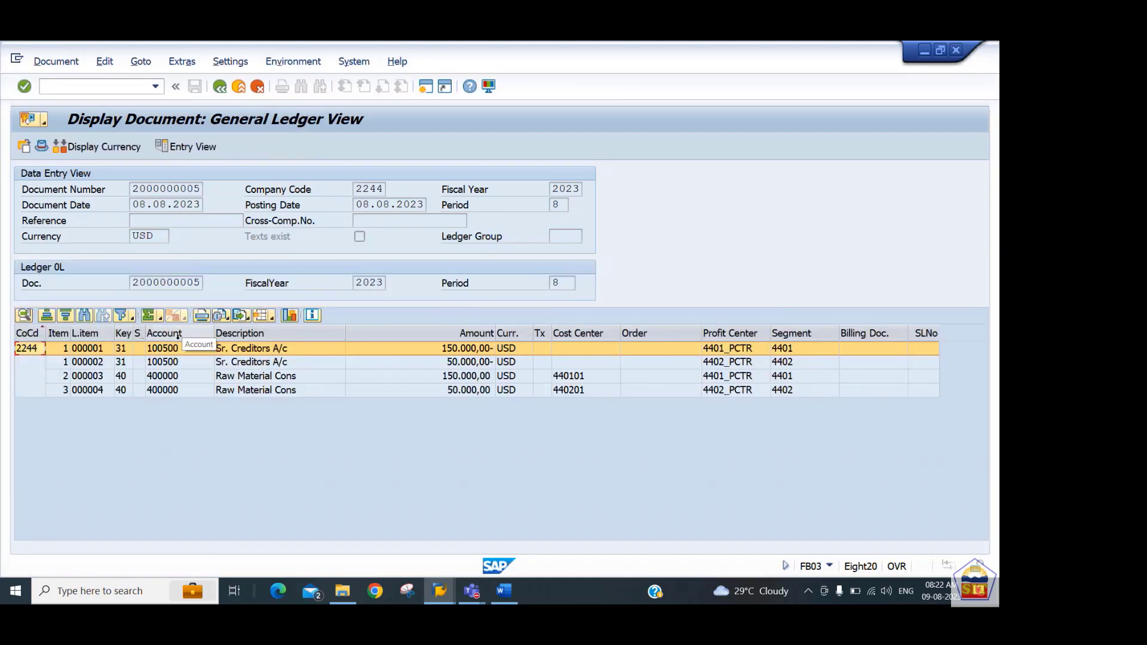
left_click(172, 364)
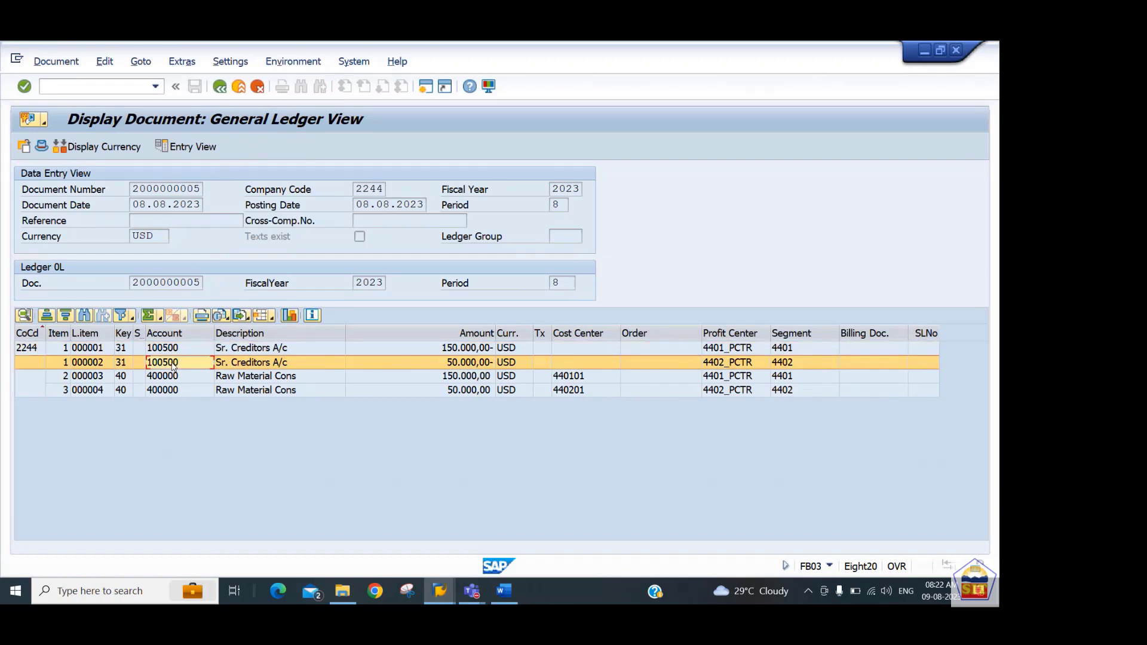